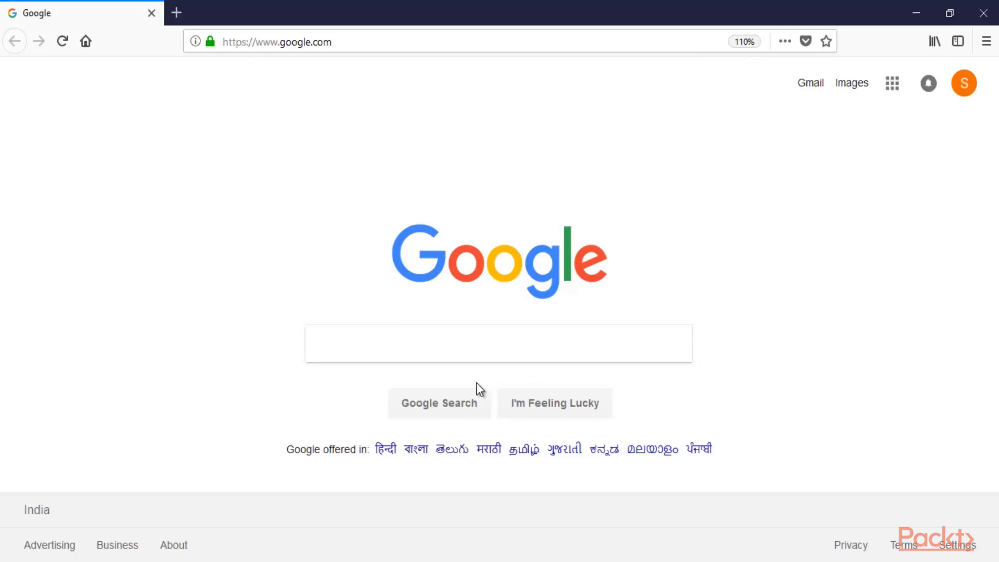
Search Google for 'download jd-gui tool' and enlarge the results page.
{"action": "left_click", "coordinate": [454, 341]}
{"action": "type", "text": "down"}
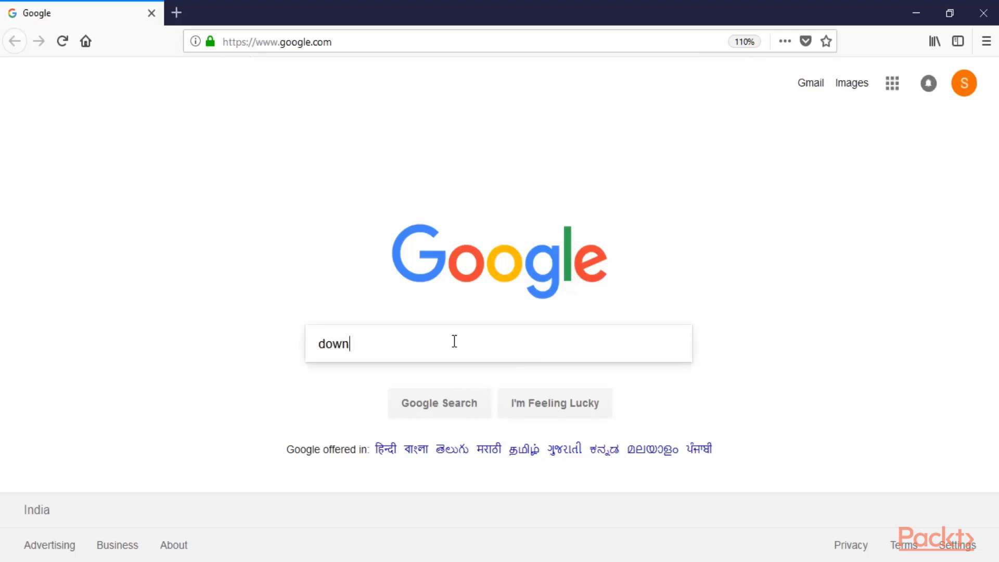
{"action": "type", "text": "load jd-"}
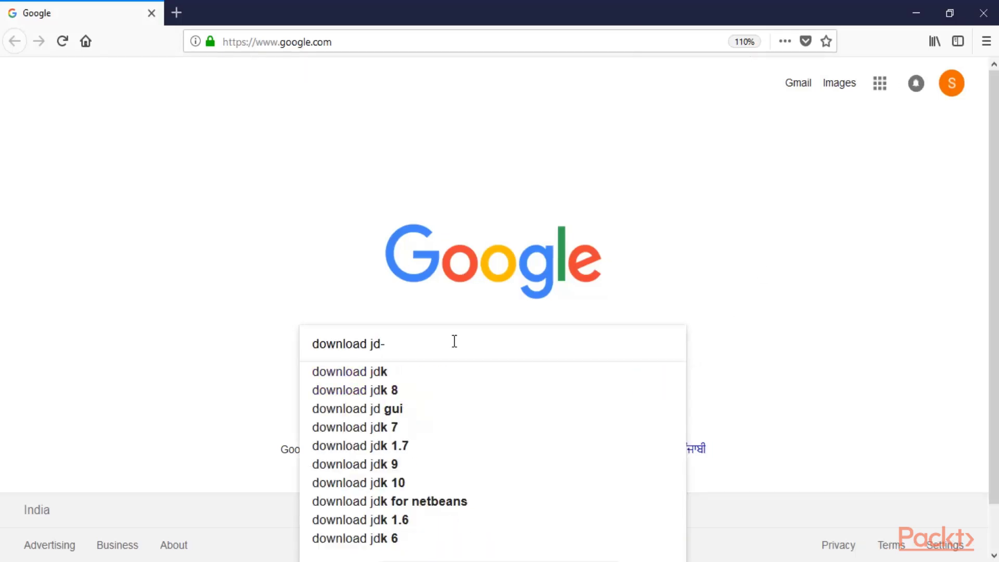
{"action": "type", "text": "gui tool"}
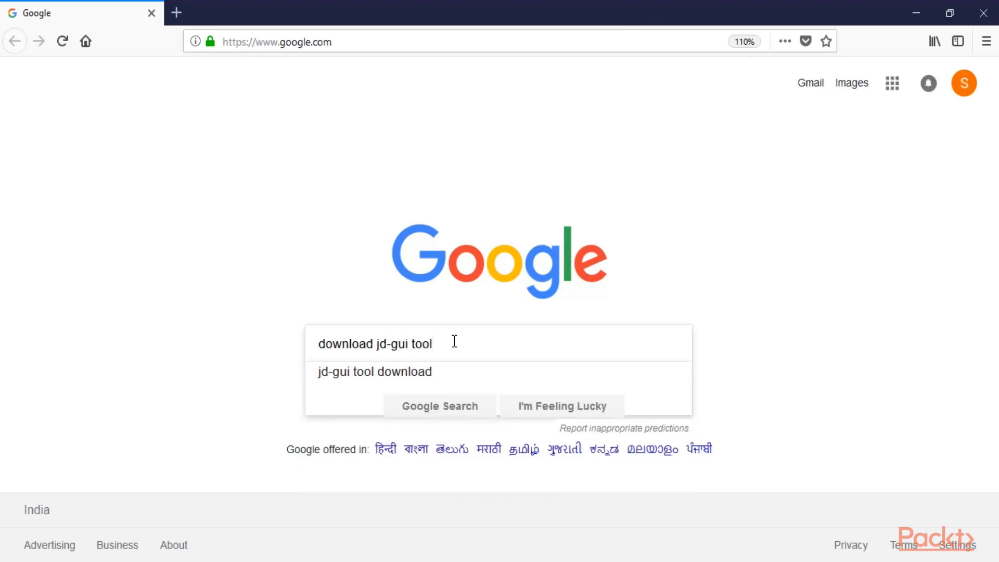
{"action": "key", "text": "Return"}
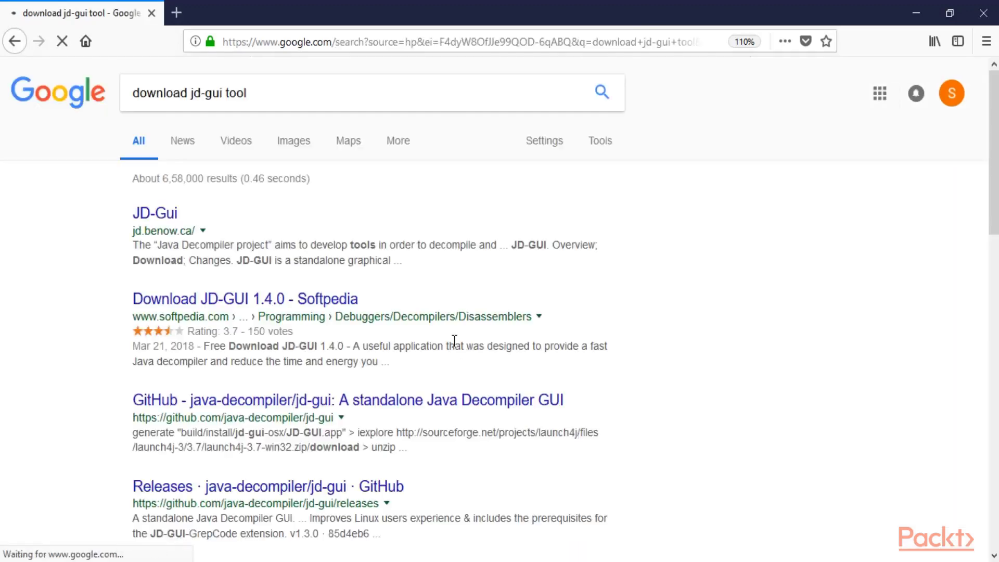
{"action": "key", "text": "ctrl+plus"}
{"action": "key", "text": "ctrl+plus"}
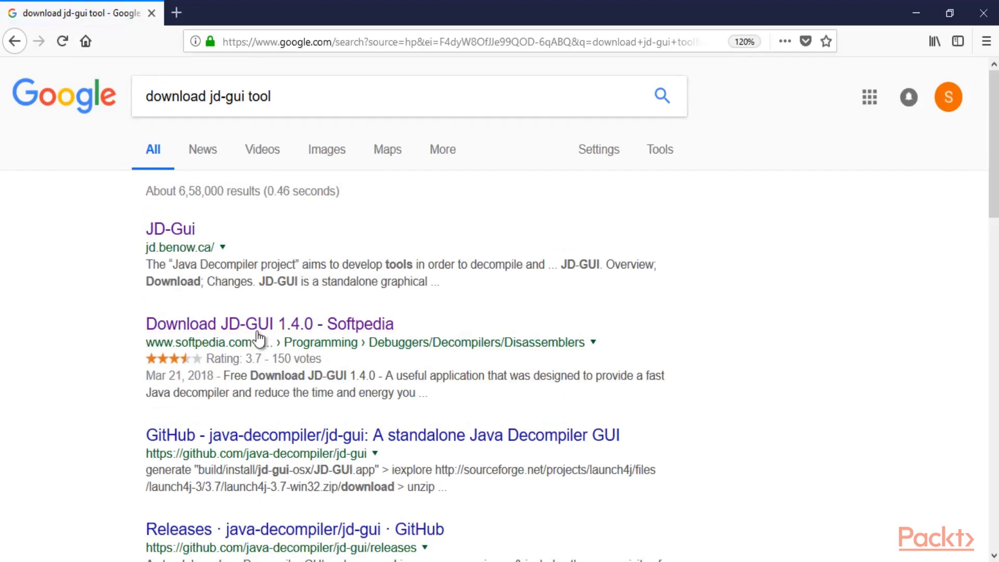
Open the jd.benow.ca Java Decompiler and Softpedia JD-GUI results in new tabs.
{"action": "right_click", "coordinate": [167, 228]}
{"action": "left_click", "coordinate": [198, 237]}
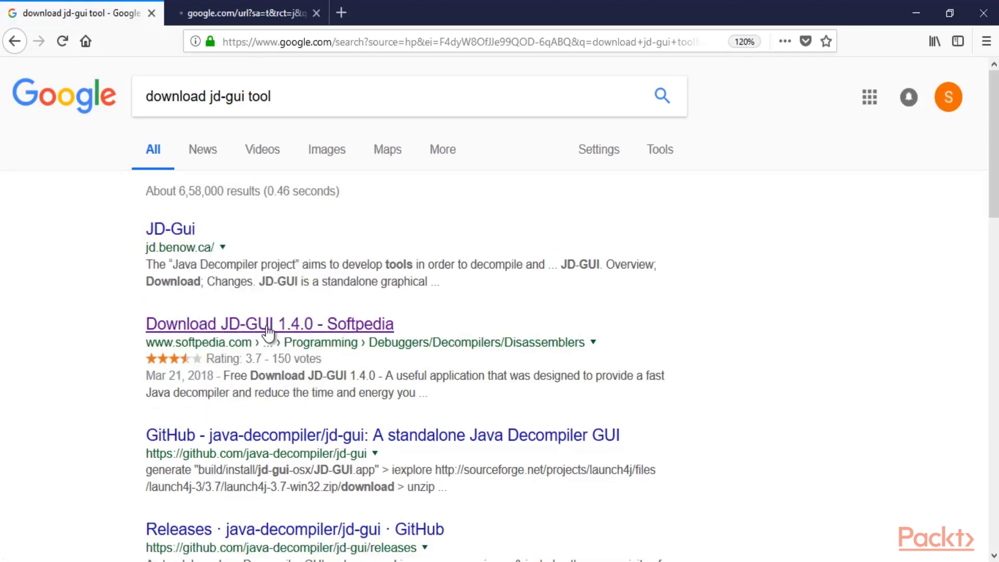
{"action": "right_click", "coordinate": [268, 330]}
{"action": "left_click", "coordinate": [317, 341]}
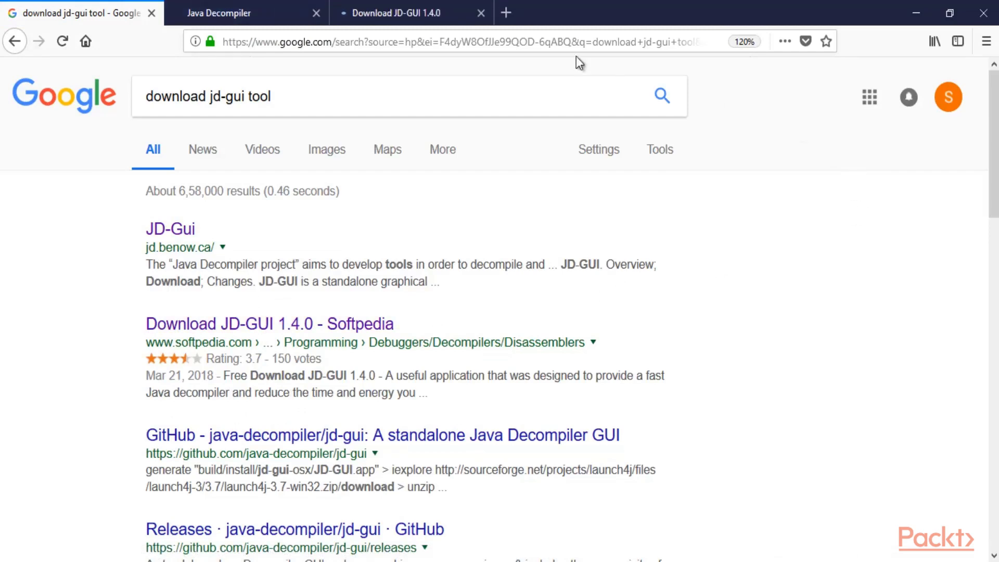
Bring up the Java Decompiler page and read its heading and the start of the JD-GUI description.
{"action": "left_click", "coordinate": [248, 12]}
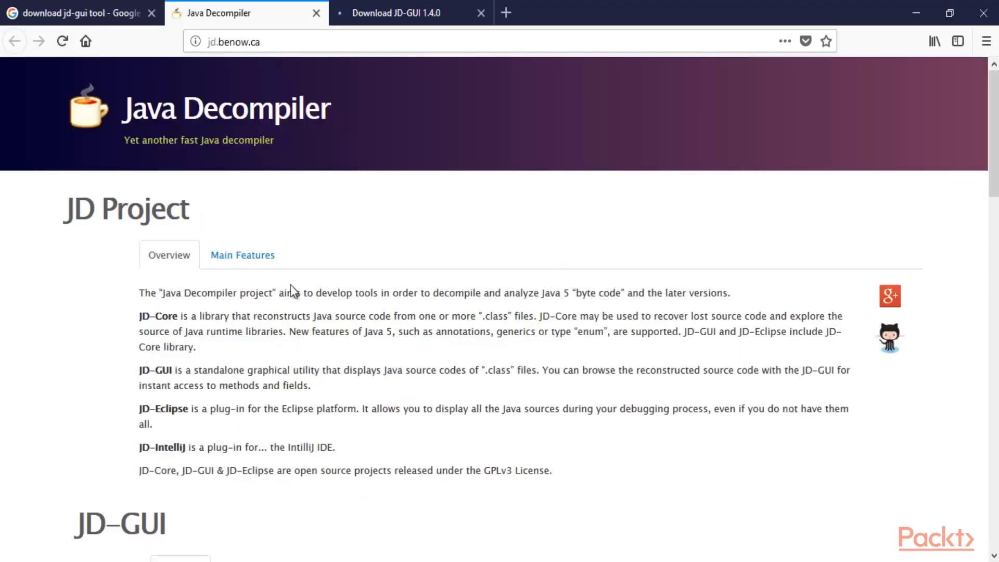
{"action": "left_click_drag", "start_coordinate": [147, 108], "coordinate": [342, 109]}
{"action": "left_click", "coordinate": [364, 140]}
{"action": "scroll", "coordinate": [529, 218], "scroll_direction": "down", "scroll_amount": 3}
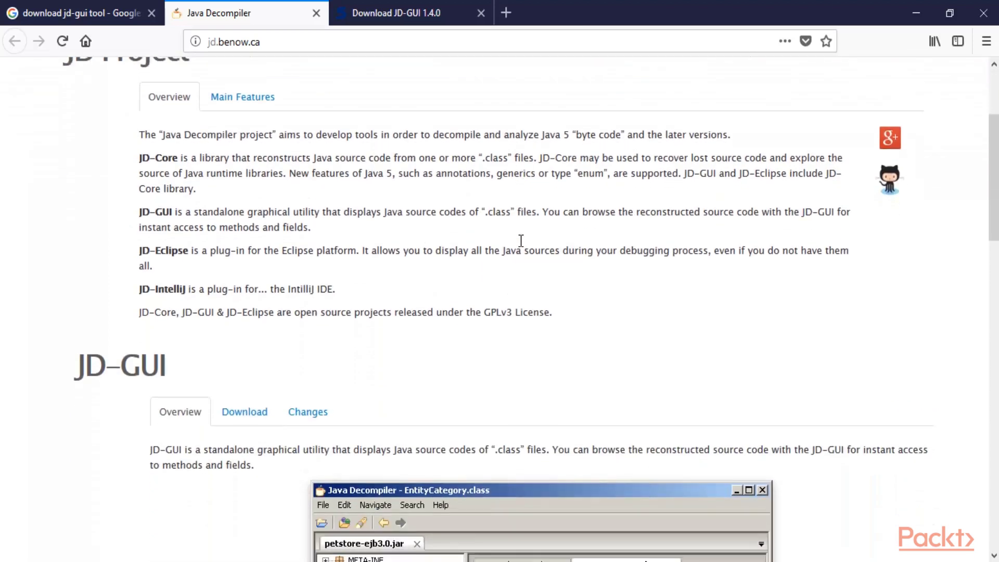
{"action": "left_click_drag", "start_coordinate": [142, 194], "coordinate": [330, 198]}
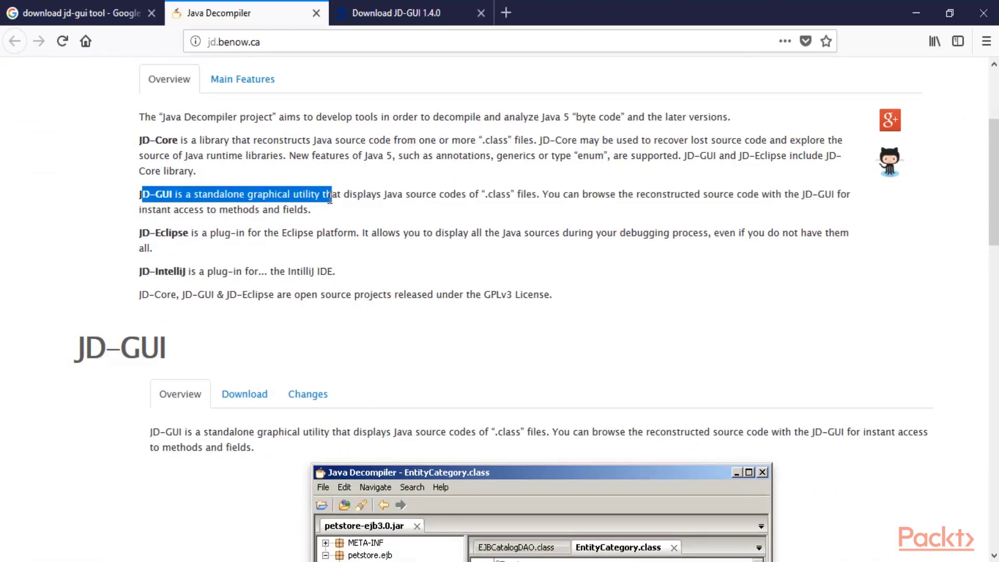
{"action": "left_click", "coordinate": [329, 209]}
Zoom the page to 120% and read the JD-GUI overview on browsing source and method access.
{"action": "key", "text": "ctrl+plus"}
{"action": "key", "text": "ctrl+plus"}
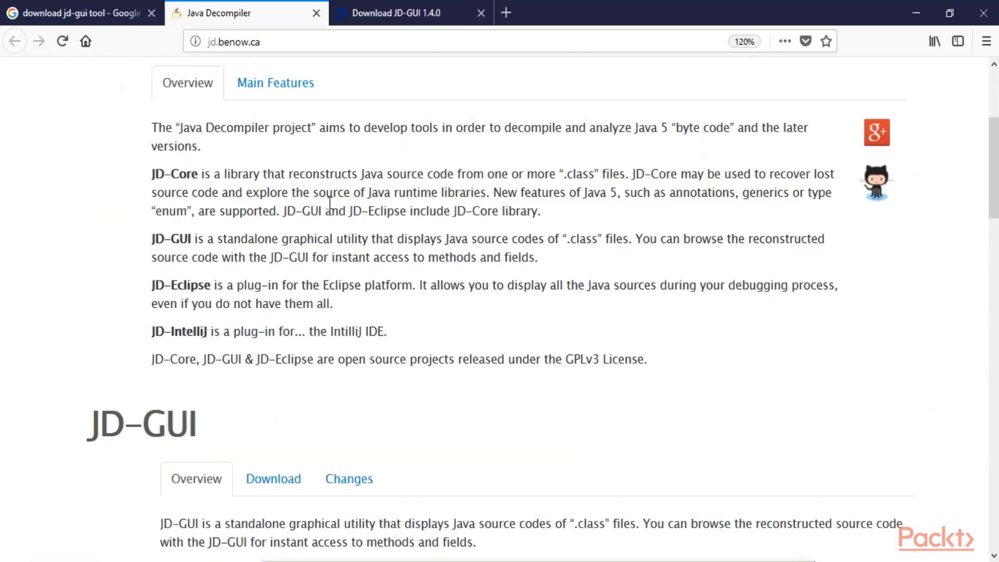
{"action": "left_click_drag", "start_coordinate": [258, 239], "coordinate": [147, 238]}
{"action": "left_click", "coordinate": [395, 244]}
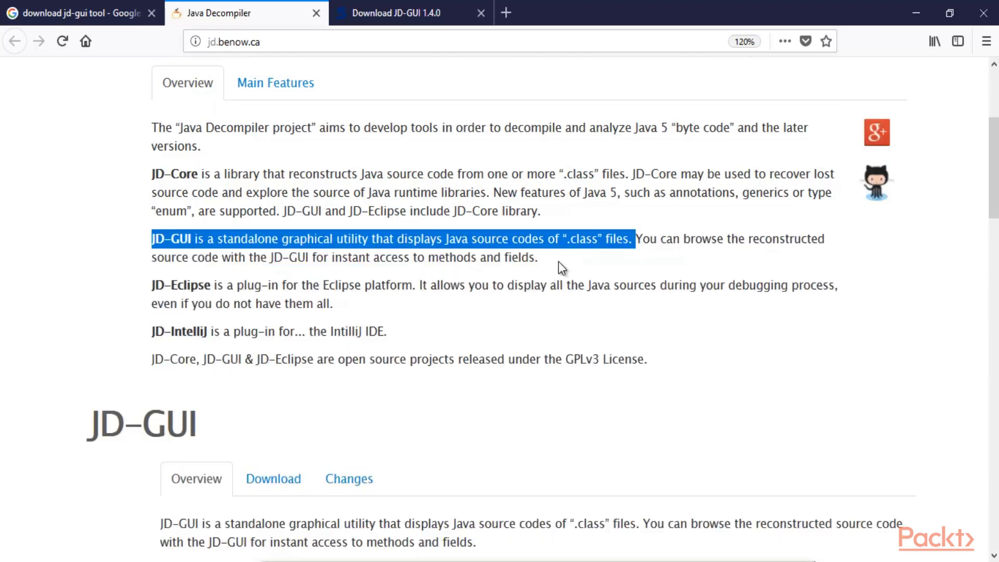
{"action": "left_click", "coordinate": [662, 243]}
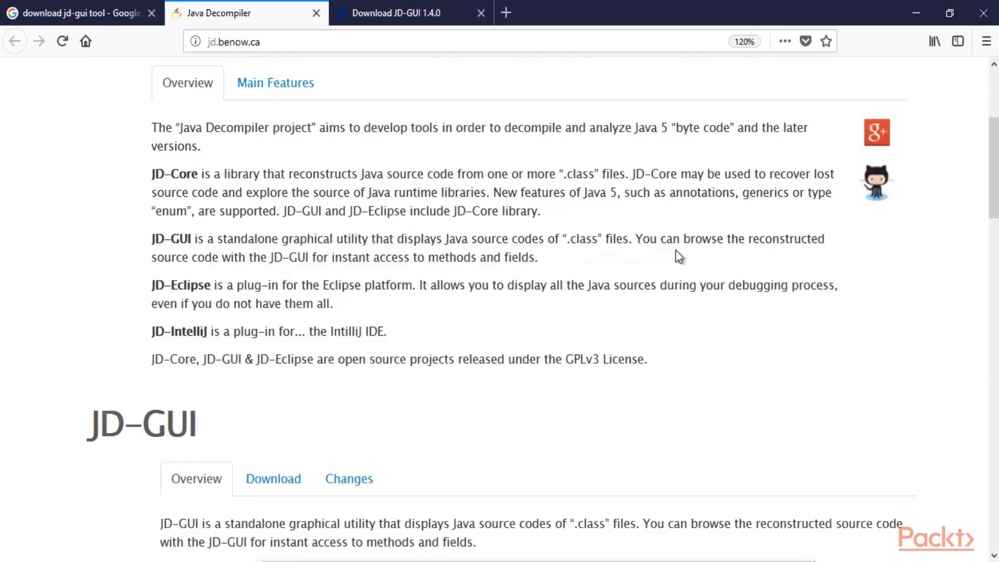
{"action": "left_click_drag", "start_coordinate": [689, 246], "coordinate": [828, 256]}
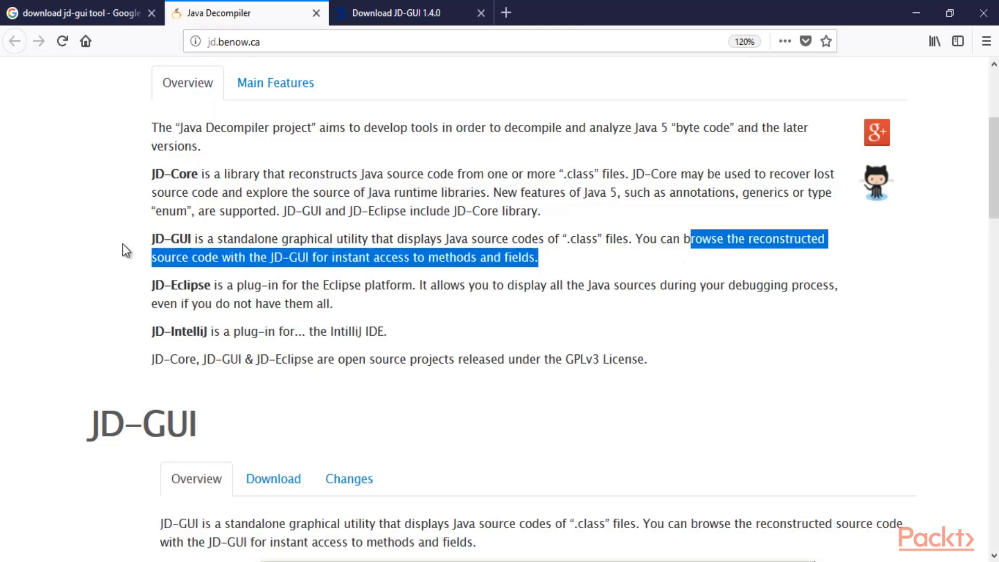
{"action": "left_click", "coordinate": [214, 253]}
{"action": "left_click_drag", "start_coordinate": [241, 257], "coordinate": [531, 264]}
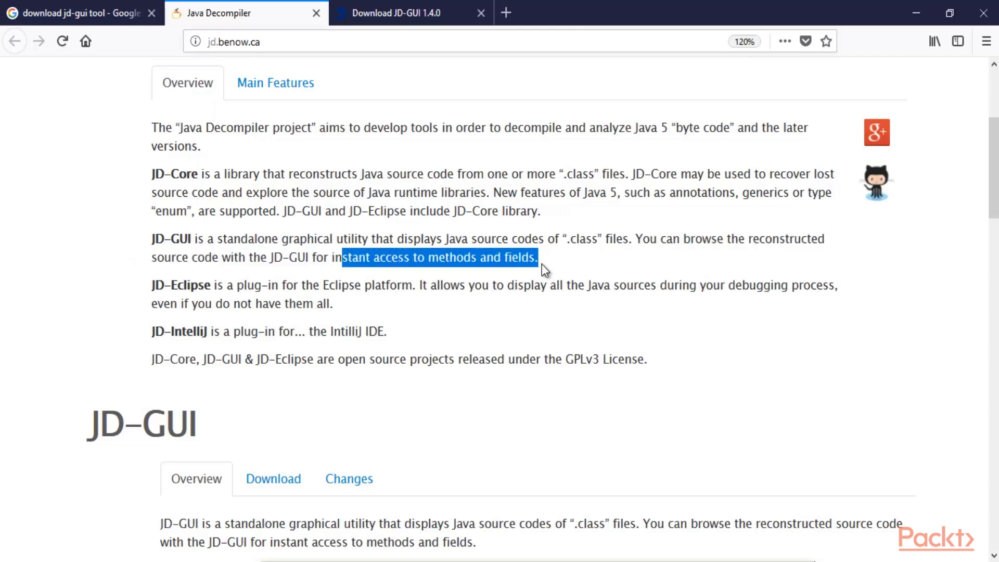
{"action": "left_click", "coordinate": [564, 264]}
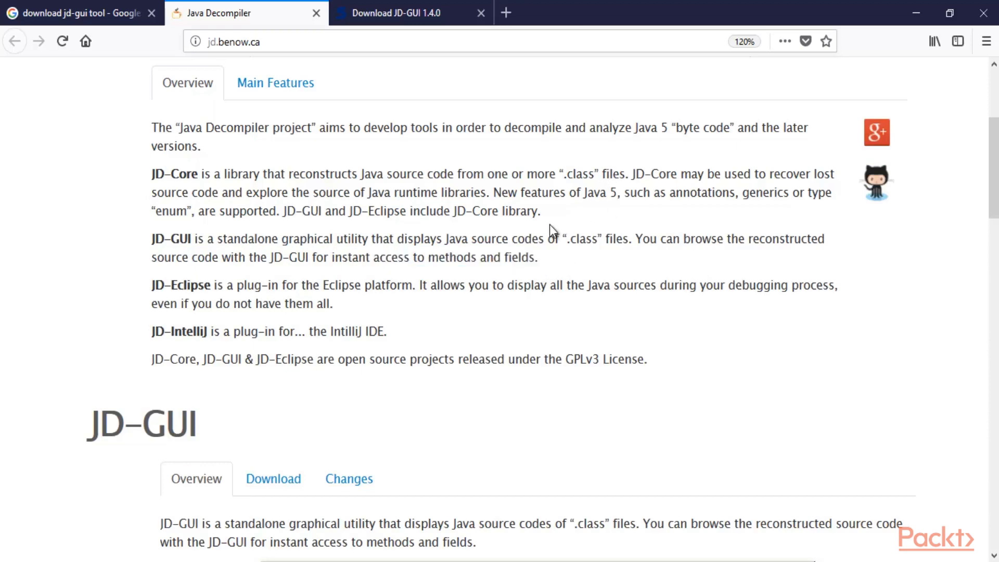
{"action": "scroll", "coordinate": [556, 221], "scroll_direction": "down", "scroll_amount": 8}
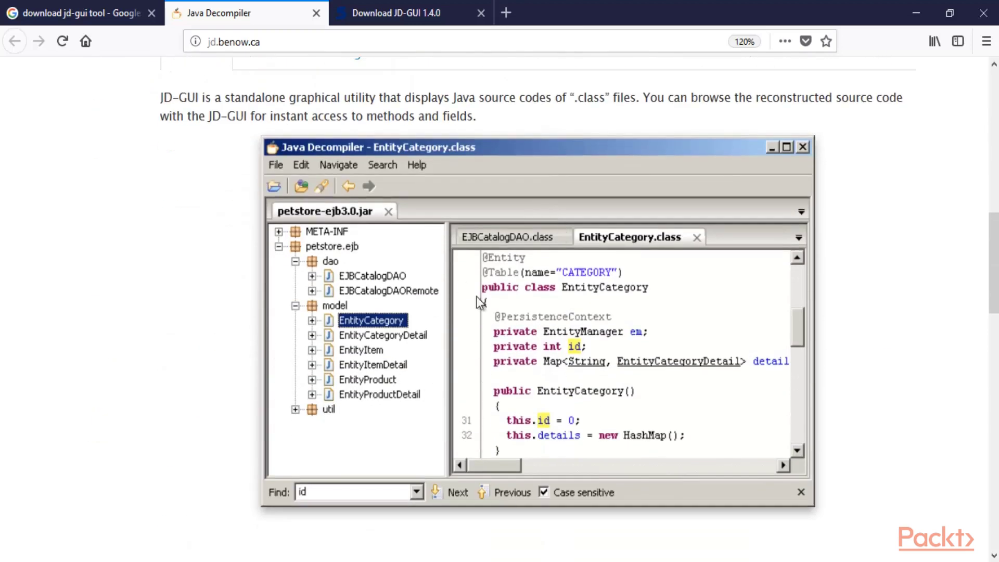
{"action": "scroll", "coordinate": [451, 282], "scroll_direction": "up", "scroll_amount": 2}
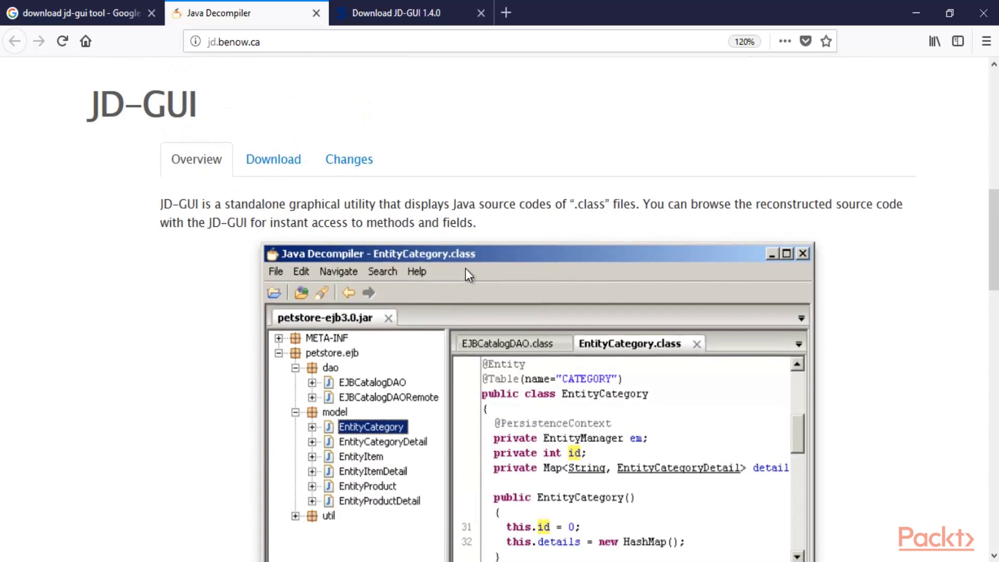
Show the JD-GUI releases list and cancel the jd-gui-1.4.0.jar download.
{"action": "left_click", "coordinate": [275, 159]}
{"action": "scroll", "coordinate": [526, 121], "scroll_direction": "down", "scroll_amount": 2}
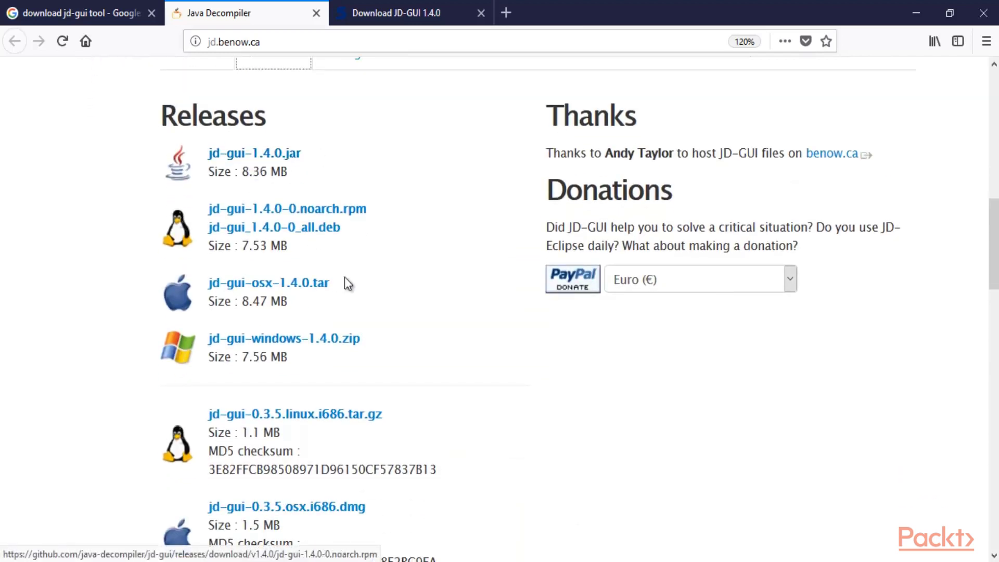
{"action": "left_click", "coordinate": [401, 13]}
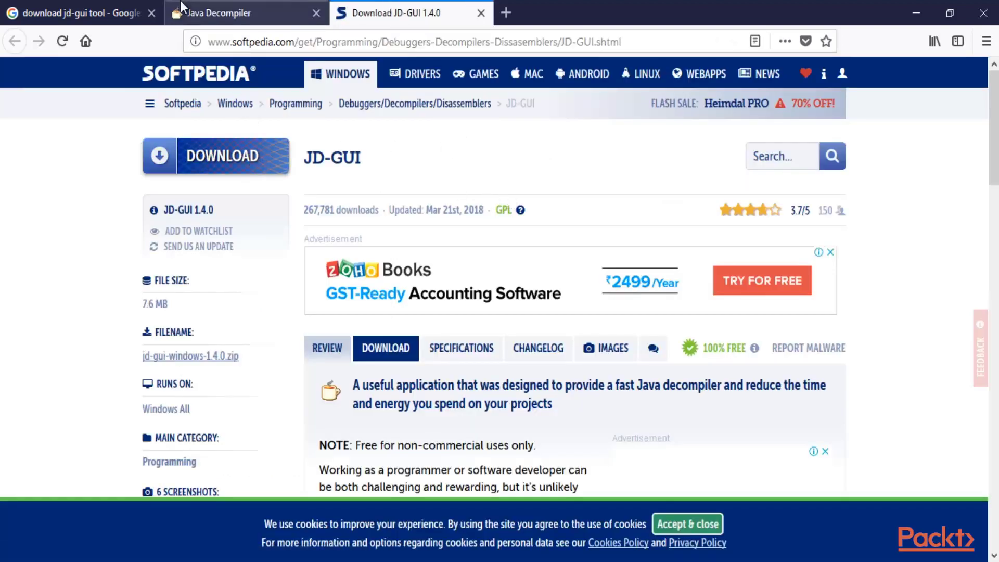
{"action": "left_click", "coordinate": [219, 13]}
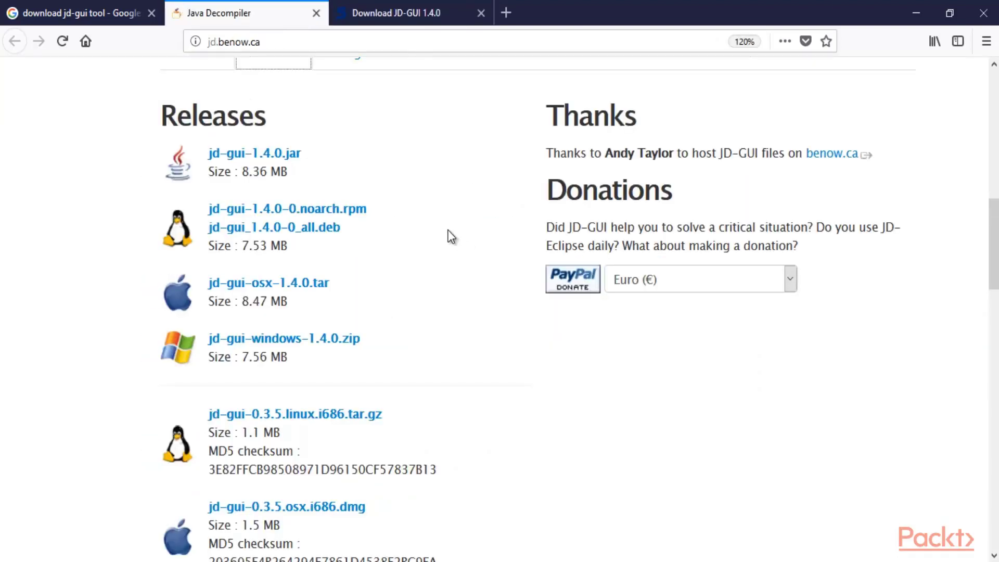
{"action": "left_click", "coordinate": [263, 156]}
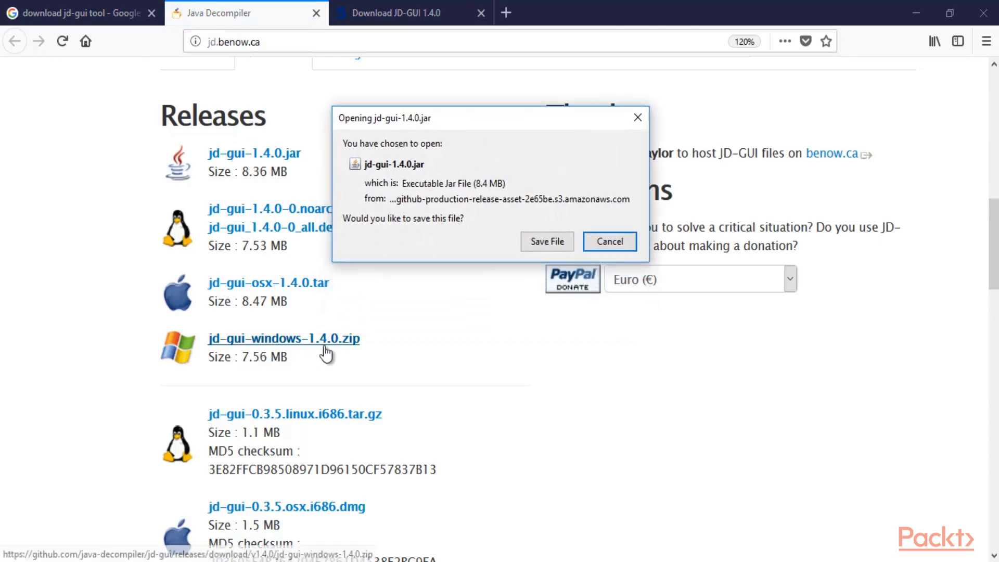
{"action": "left_click", "coordinate": [598, 245]}
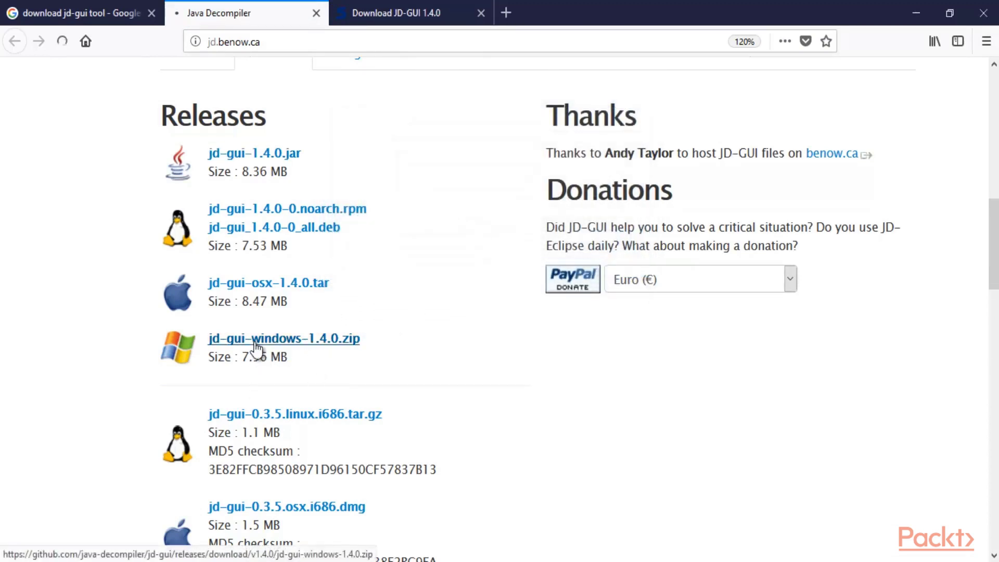
Download jd-gui-windows-1.4.0.zip and confirm it finished downloading (7.6 MB).
{"action": "left_click", "coordinate": [255, 344]}
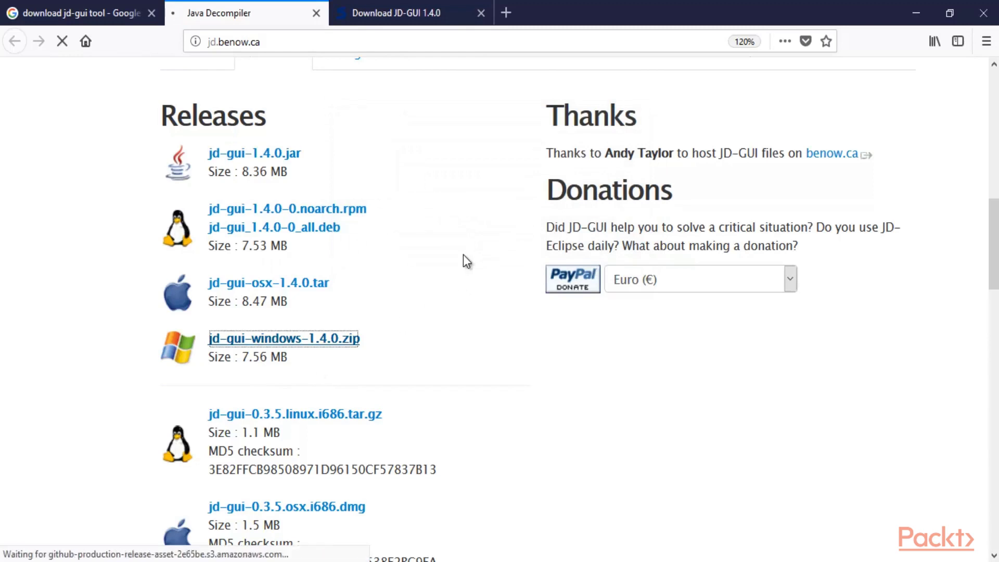
{"action": "left_click", "coordinate": [910, 40]}
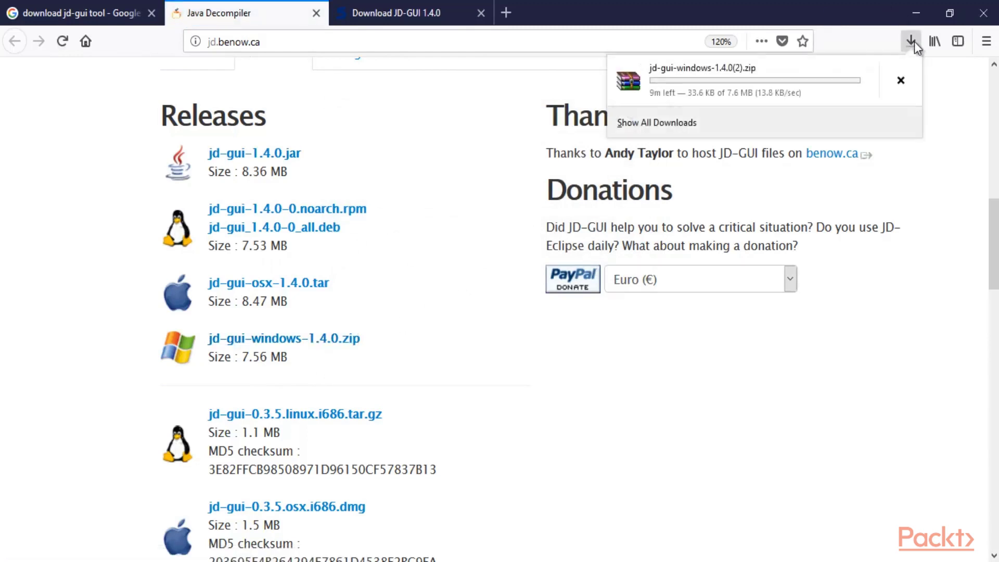
{"action": "left_click", "coordinate": [995, 263]}
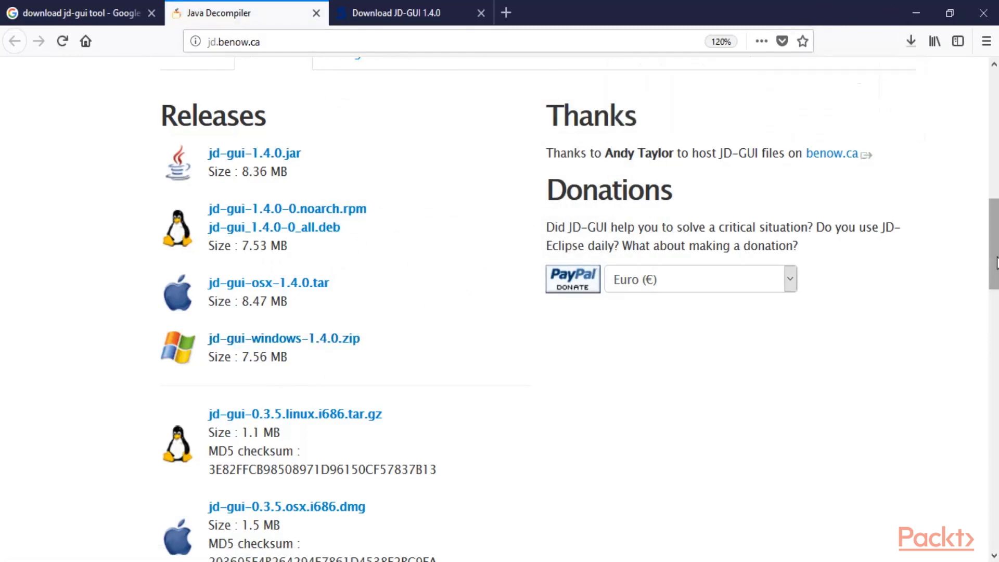
{"action": "scroll", "coordinate": [995, 263], "scroll_direction": "down", "scroll_amount": 1}
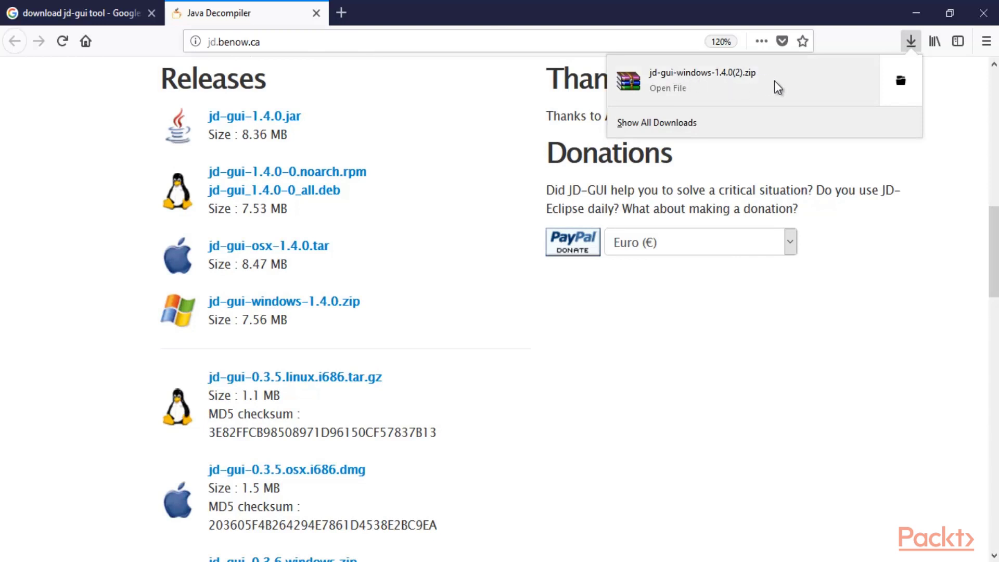
Open jd-gui-windows-1.4.0.zip in WinRAR, dismiss the reminder, and run jd-gui.exe from its folder.
{"action": "left_click", "coordinate": [729, 84]}
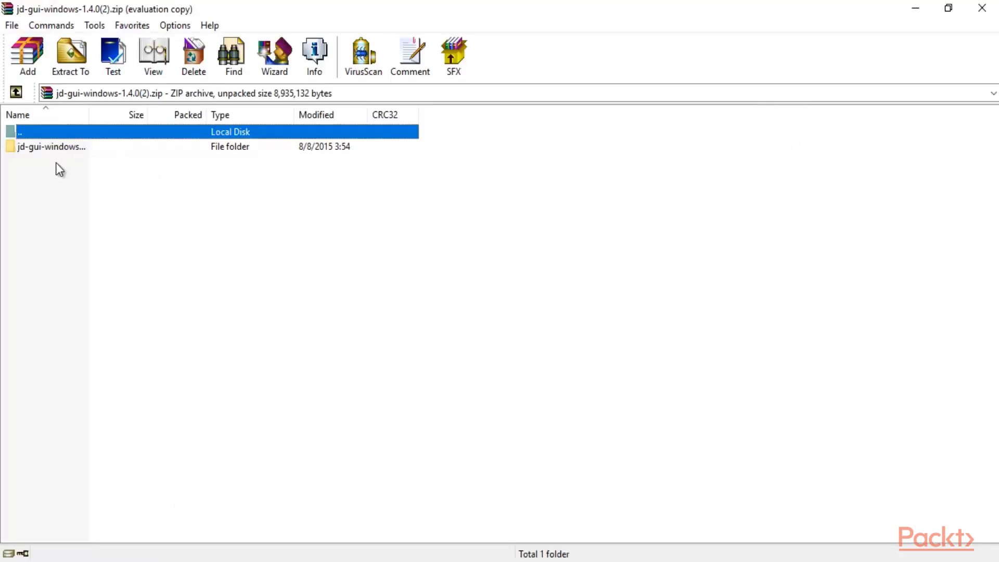
{"action": "left_click", "coordinate": [611, 225]}
{"action": "double_click", "coordinate": [58, 148]}
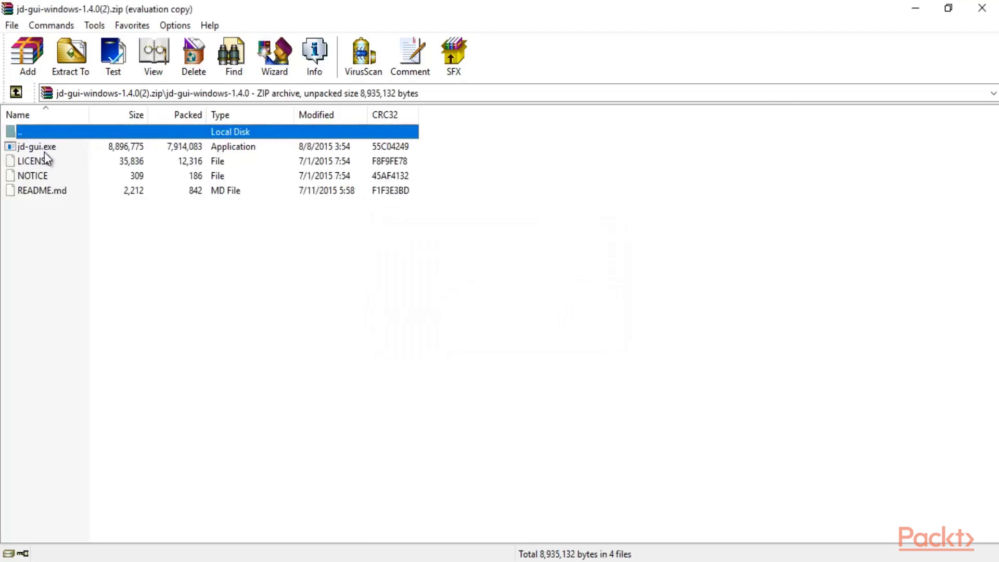
{"action": "left_click", "coordinate": [36, 148]}
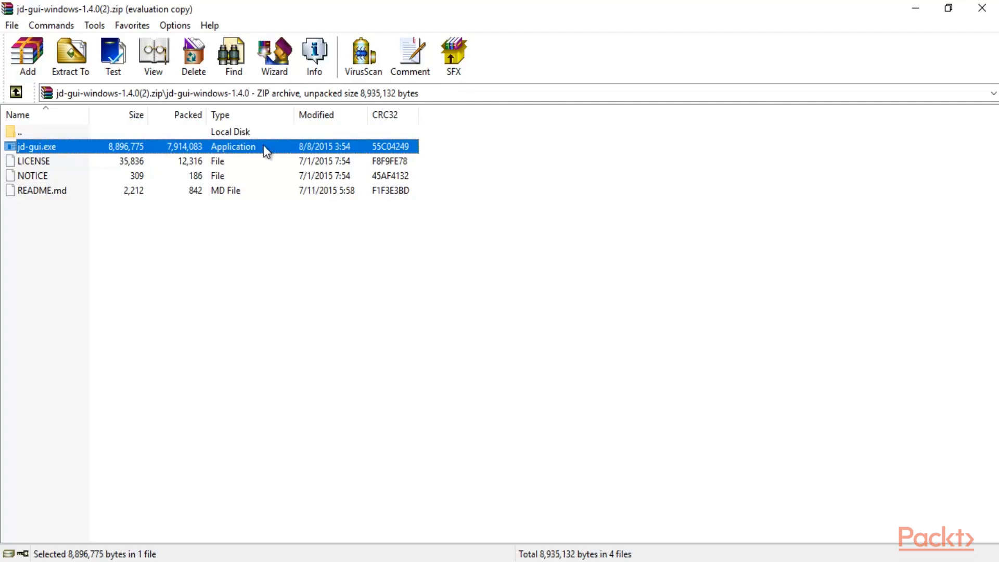
{"action": "double_click", "coordinate": [138, 147]}
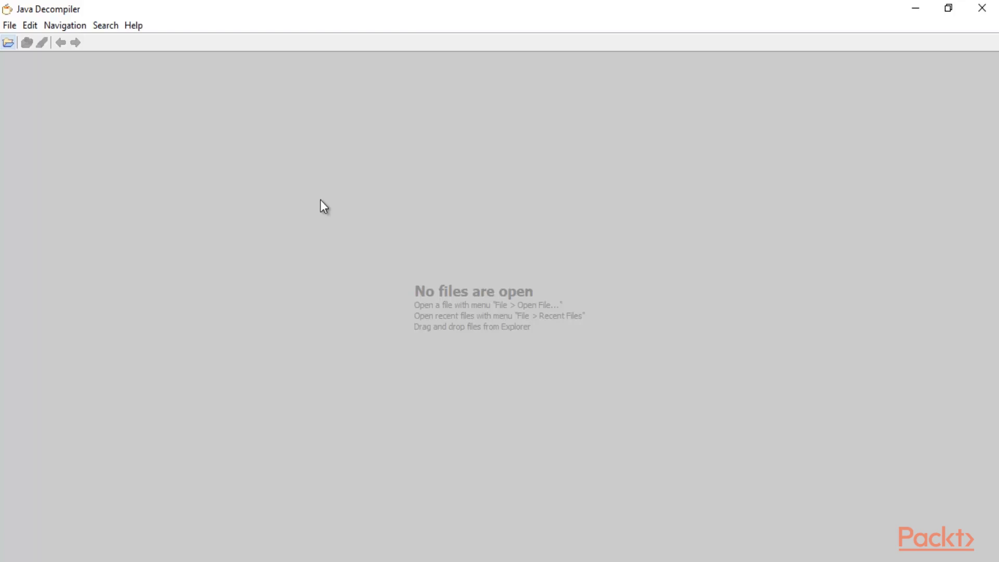
Drag ig-dex2jar.jar from the dex2jar-2.0 folder onto JD-GUI to load its packages.
{"action": "mouse_move", "coordinate": [377, 559]}
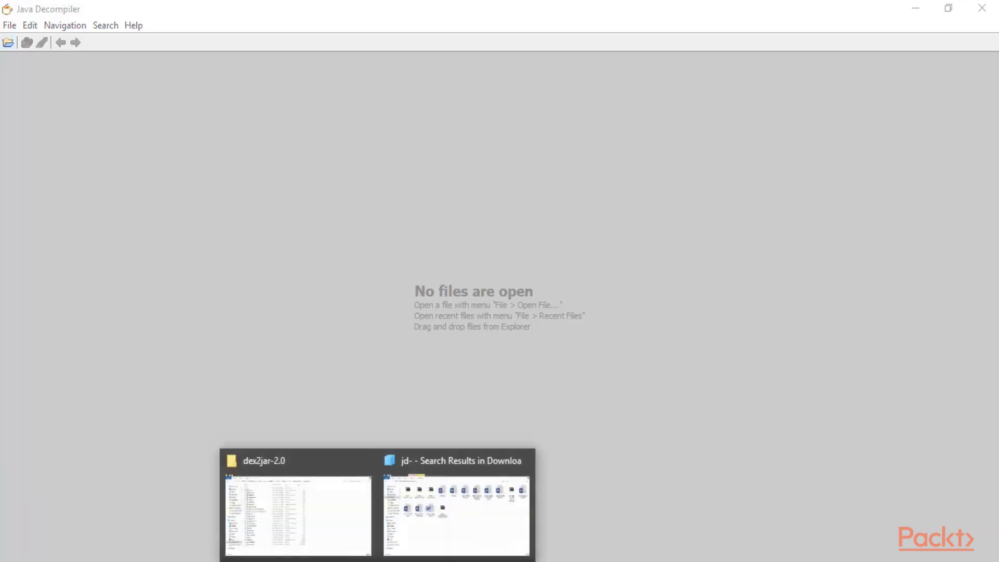
{"action": "left_click", "coordinate": [307, 504]}
{"action": "left_click_drag", "start_coordinate": [527, 29], "coordinate": [660, 73]}
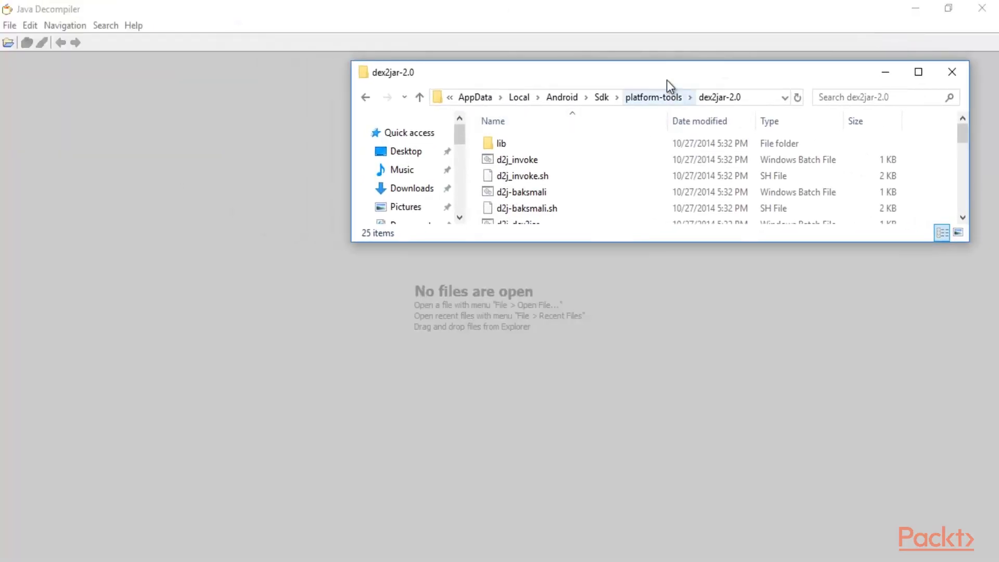
{"action": "double_click", "coordinate": [666, 75]}
{"action": "left_click", "coordinate": [166, 453]}
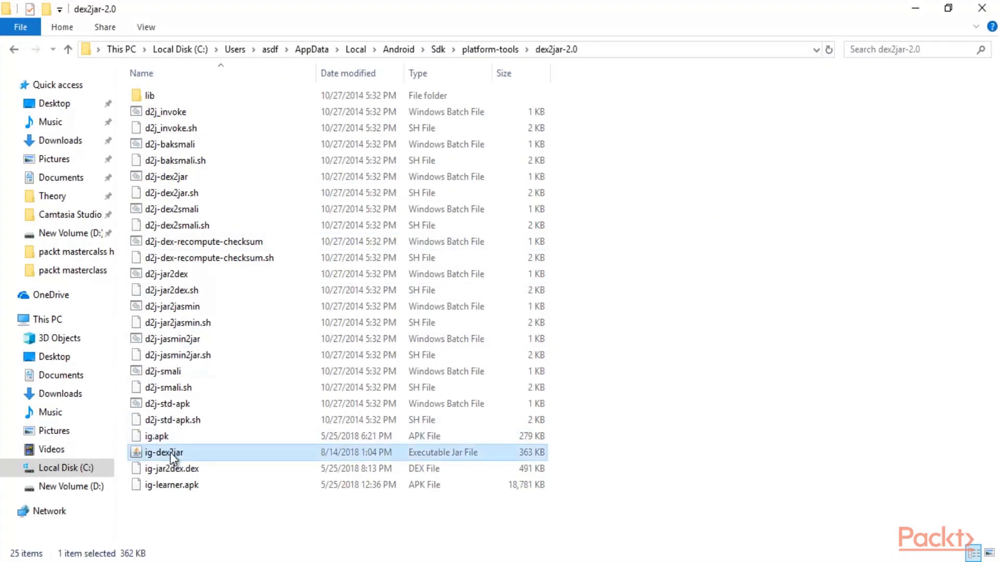
{"action": "left_click", "coordinate": [170, 435]}
{"action": "left_click", "coordinate": [185, 451]}
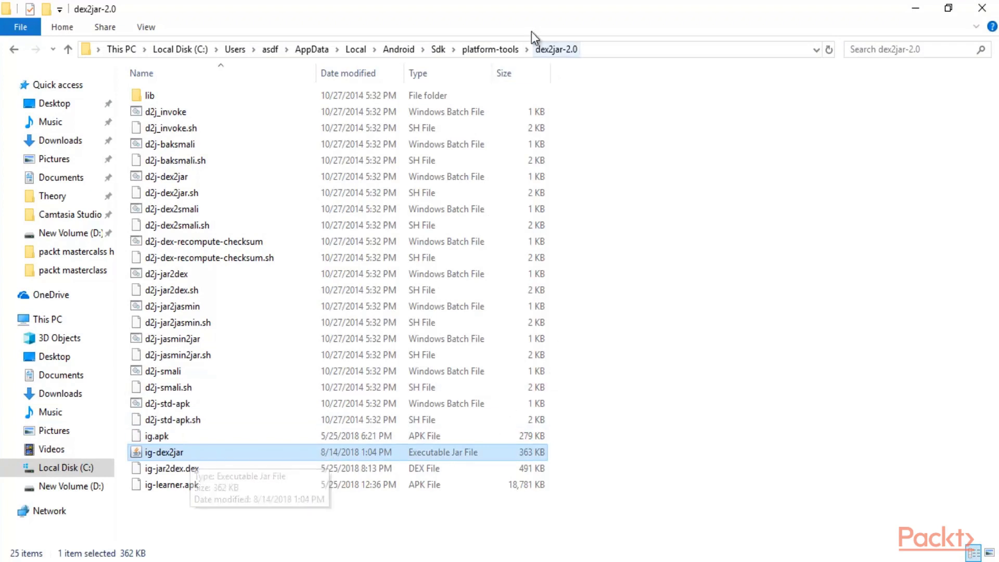
{"action": "left_click_drag", "start_coordinate": [532, 31], "coordinate": [686, 253]}
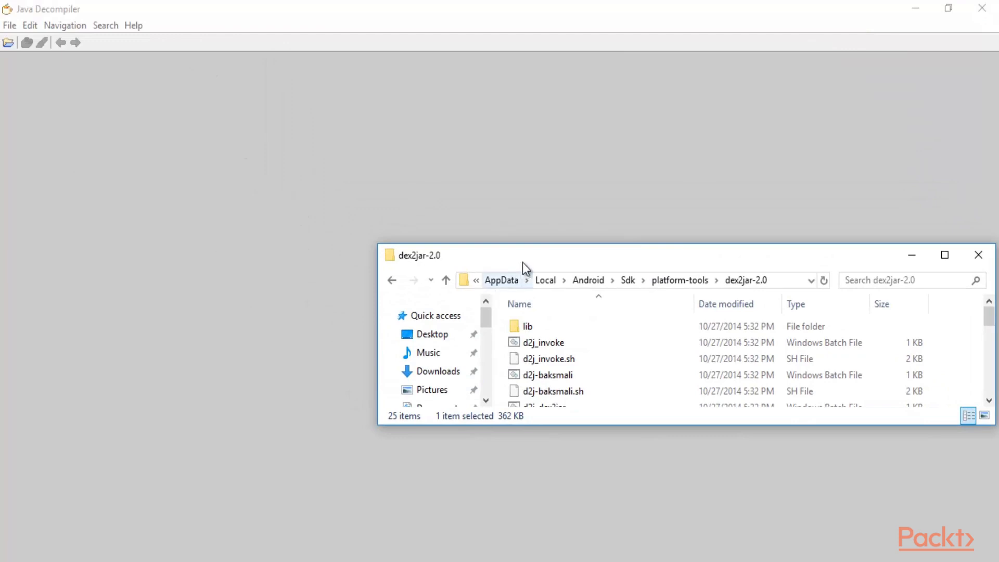
{"action": "double_click", "coordinate": [528, 250]}
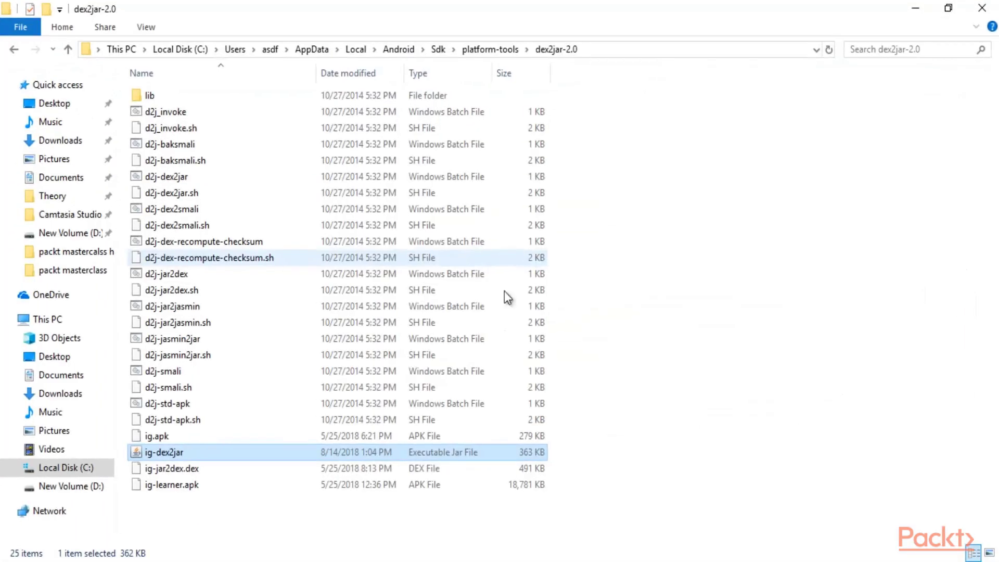
{"action": "left_click_drag", "start_coordinate": [429, 454], "coordinate": [164, 237]}
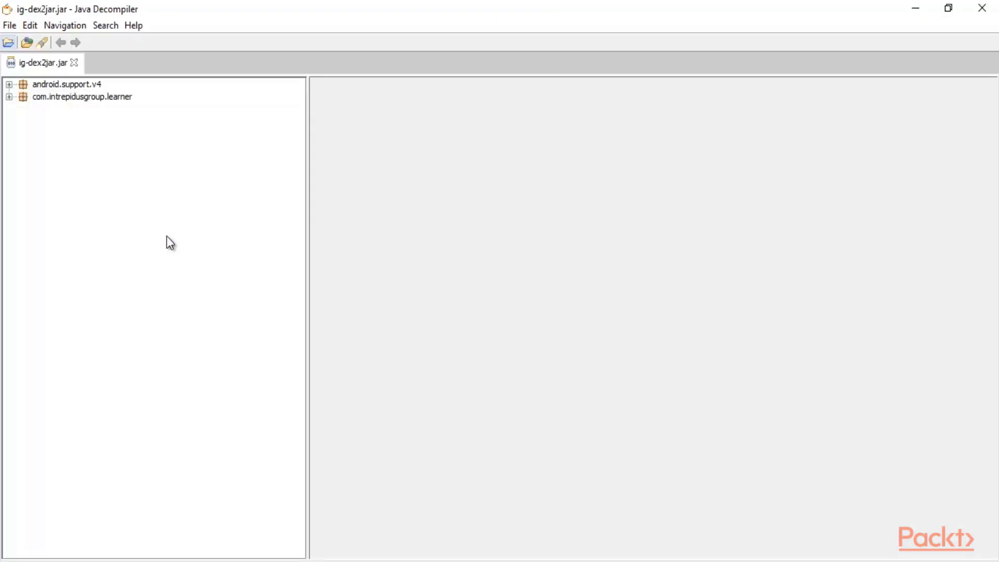
Expand the com.intrepidusgroup.learner package and open Lesson2Activity.class.
{"action": "left_click", "coordinate": [9, 85]}
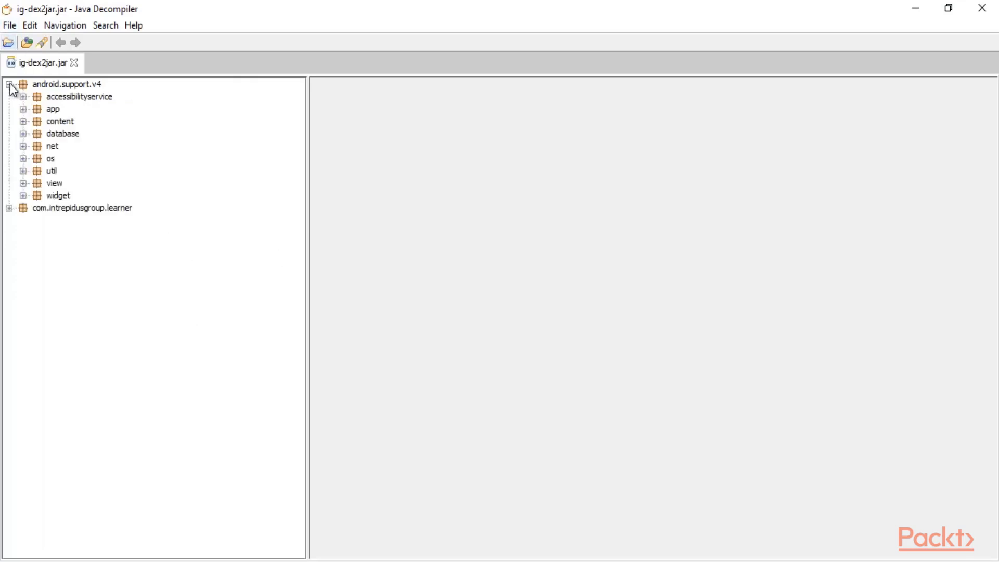
{"action": "left_click", "coordinate": [9, 84]}
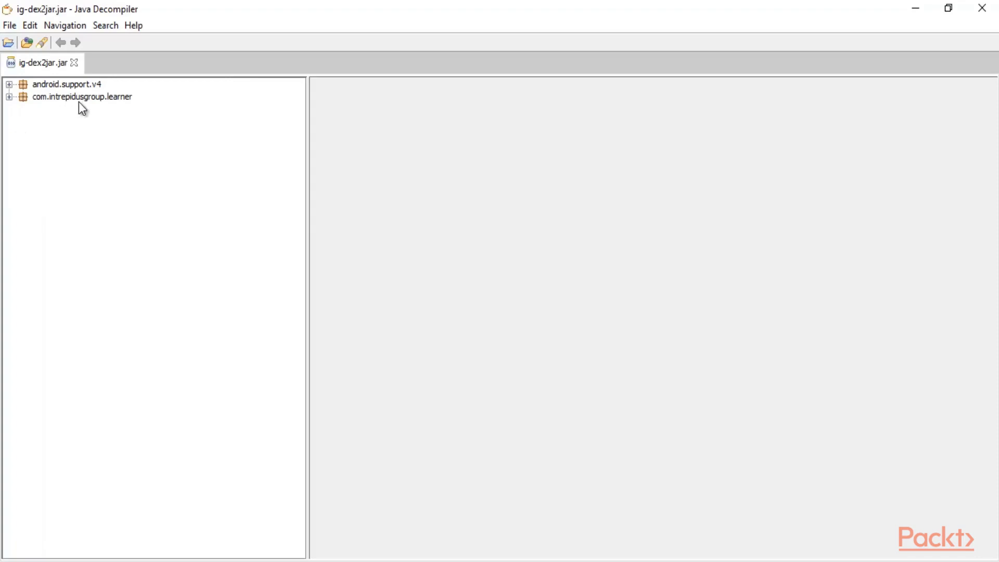
{"action": "left_click", "coordinate": [8, 97]}
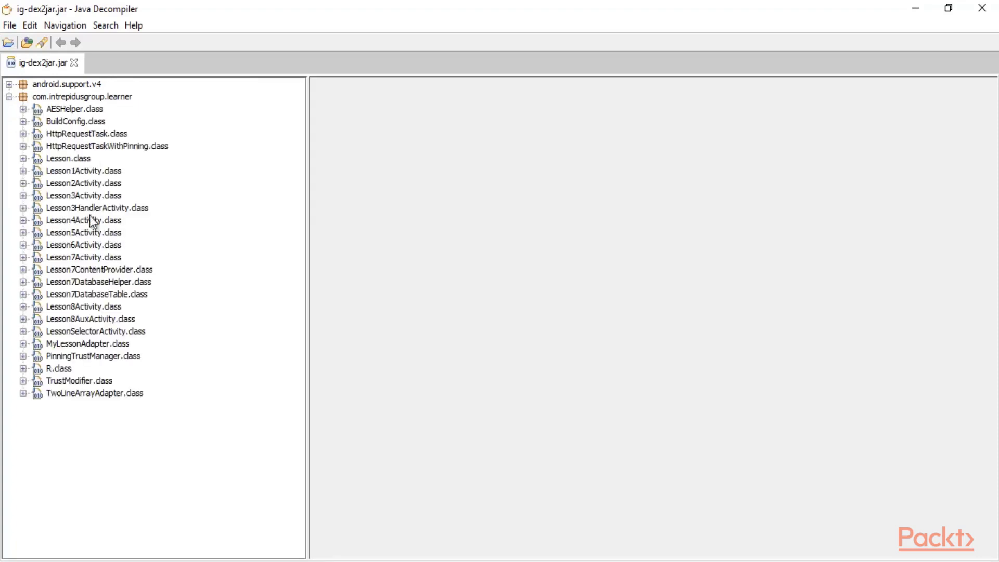
{"action": "left_click", "coordinate": [104, 183]}
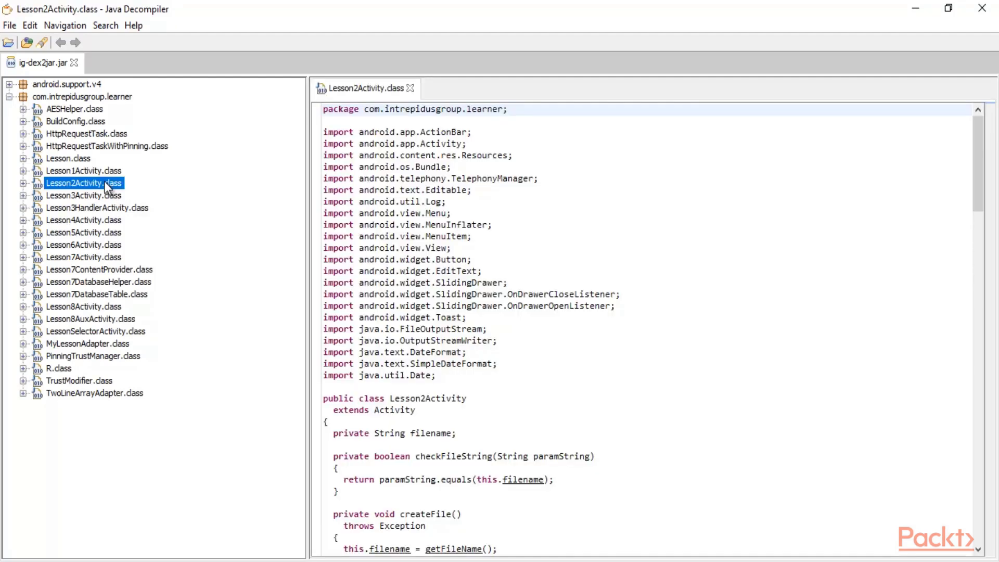
Expand Lesson2Activity.class and jump to the Lesson2Activity class declaration.
{"action": "double_click", "coordinate": [53, 183]}
{"action": "left_click", "coordinate": [66, 194]}
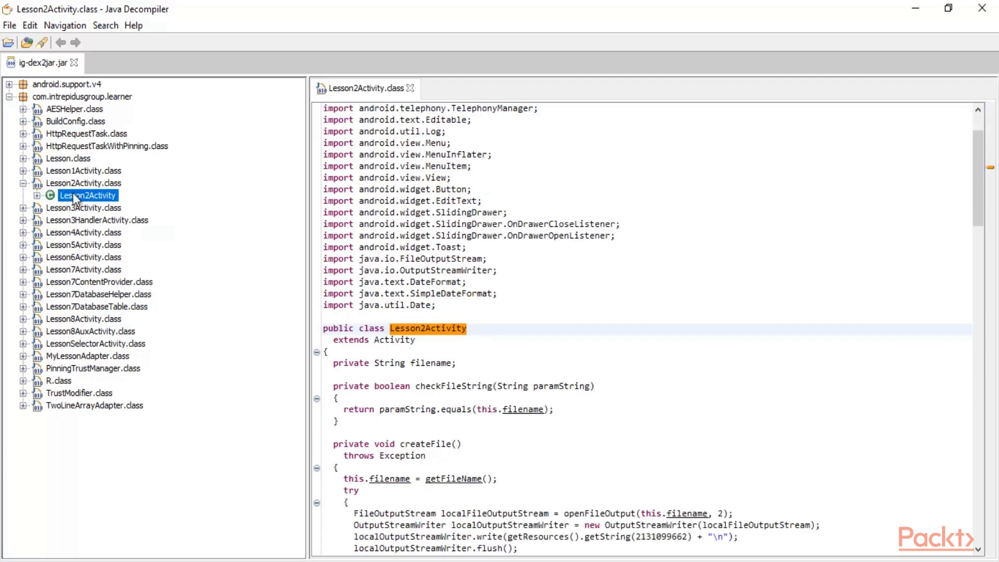
{"action": "scroll", "coordinate": [684, 208], "scroll_direction": "down", "scroll_amount": 20}
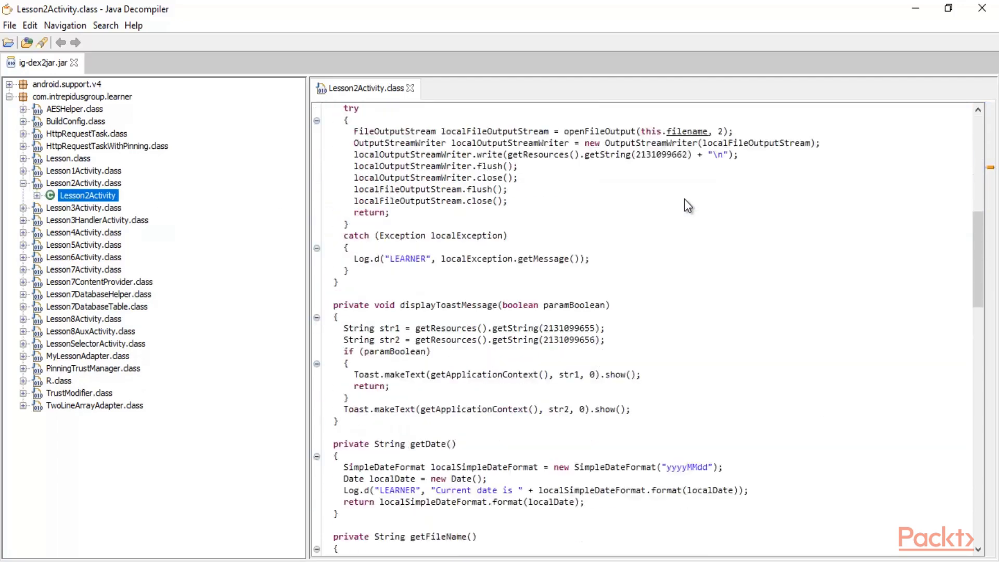
{"action": "scroll", "coordinate": [685, 198], "scroll_direction": "down", "scroll_amount": 20}
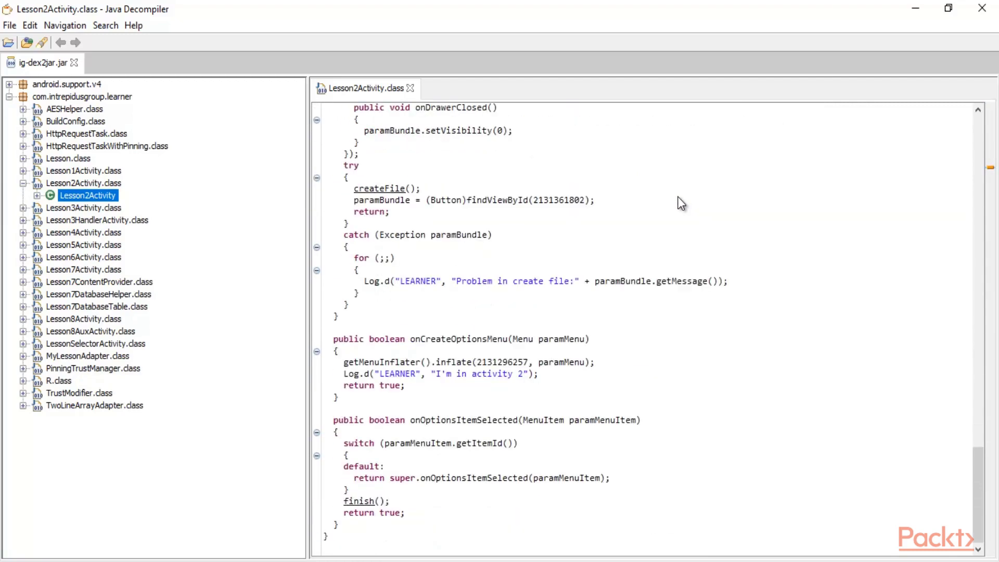
{"action": "scroll", "coordinate": [685, 199], "scroll_direction": "up", "scroll_amount": 20}
{"action": "scroll", "coordinate": [681, 203], "scroll_direction": "up", "scroll_amount": 20}
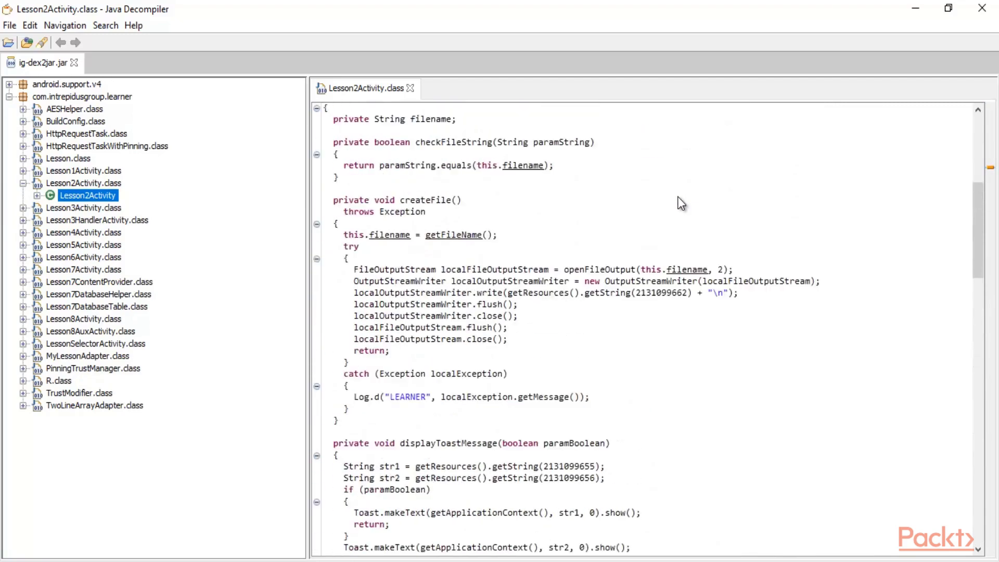
{"action": "scroll", "coordinate": [681, 203], "scroll_direction": "up", "scroll_amount": 3}
{"action": "scroll", "coordinate": [681, 202], "scroll_direction": "up", "scroll_amount": 3}
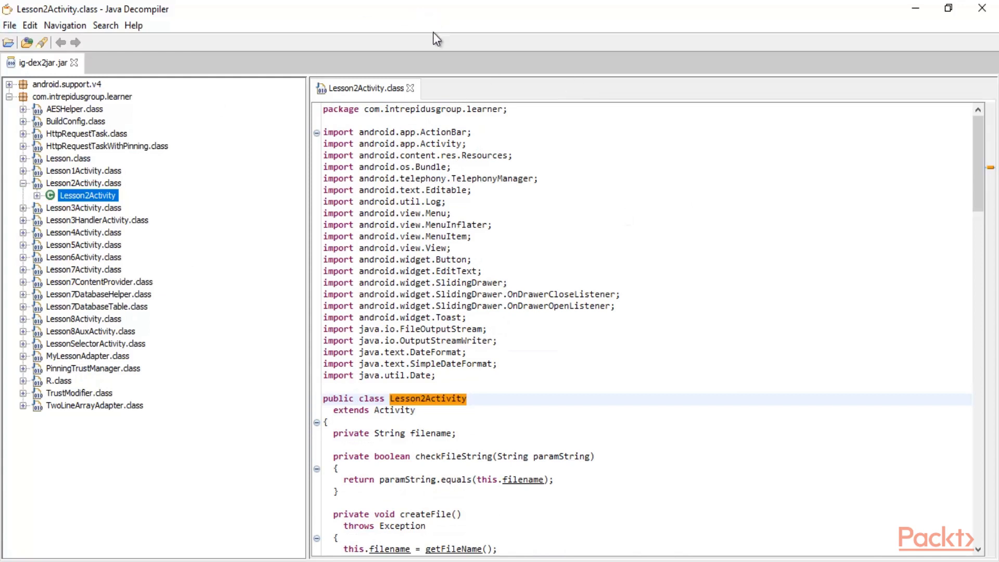
Scroll the code down to the getDate, getFileName and getPhoneNumber methods.
{"action": "left_click", "coordinate": [683, 244]}
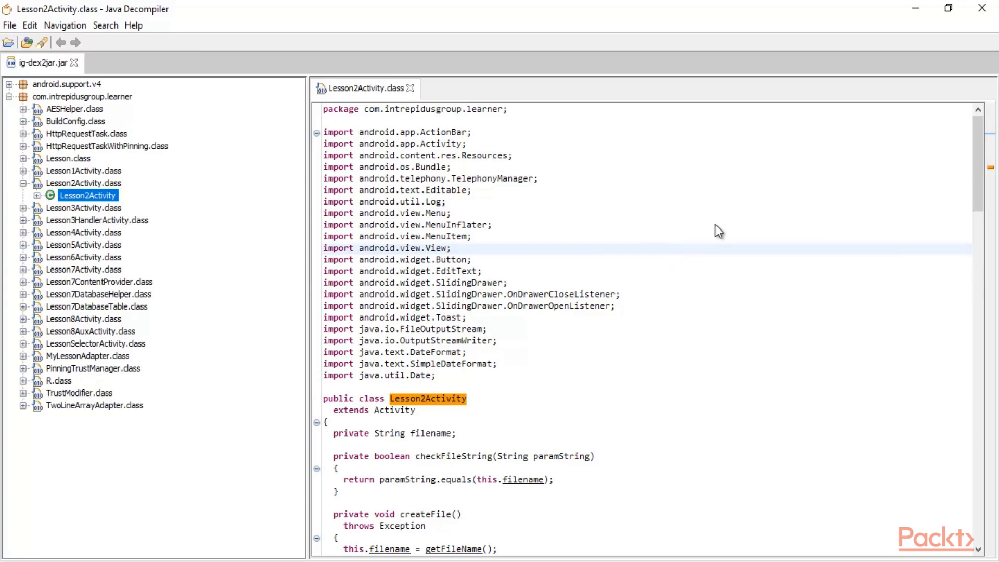
{"action": "scroll", "coordinate": [749, 215], "scroll_direction": "down", "scroll_amount": 1}
{"action": "scroll", "coordinate": [760, 213], "scroll_direction": "down", "scroll_amount": 1}
{"action": "scroll", "coordinate": [760, 213], "scroll_direction": "up", "scroll_amount": 2}
{"action": "scroll", "coordinate": [689, 322], "scroll_direction": "down", "scroll_amount": 4}
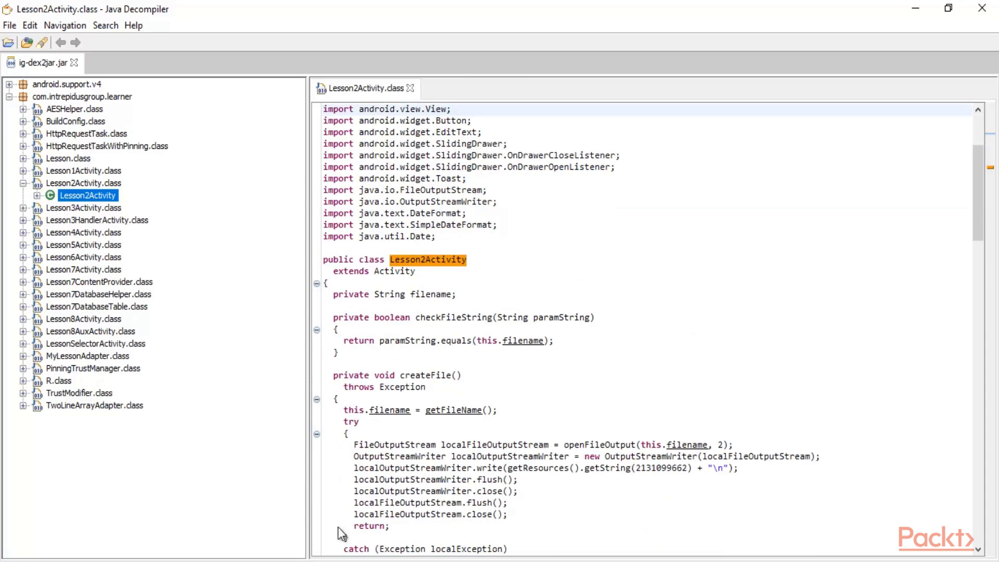
{"action": "scroll", "coordinate": [696, 244], "scroll_direction": "down", "scroll_amount": 2}
{"action": "scroll", "coordinate": [700, 241], "scroll_direction": "down", "scroll_amount": 7}
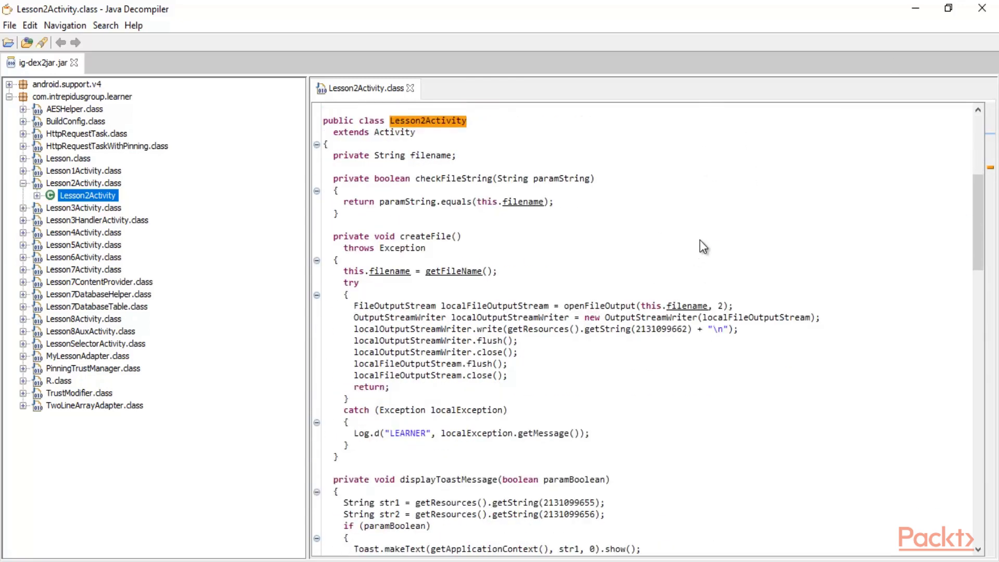
{"action": "scroll", "coordinate": [700, 247], "scroll_direction": "down", "scroll_amount": 7}
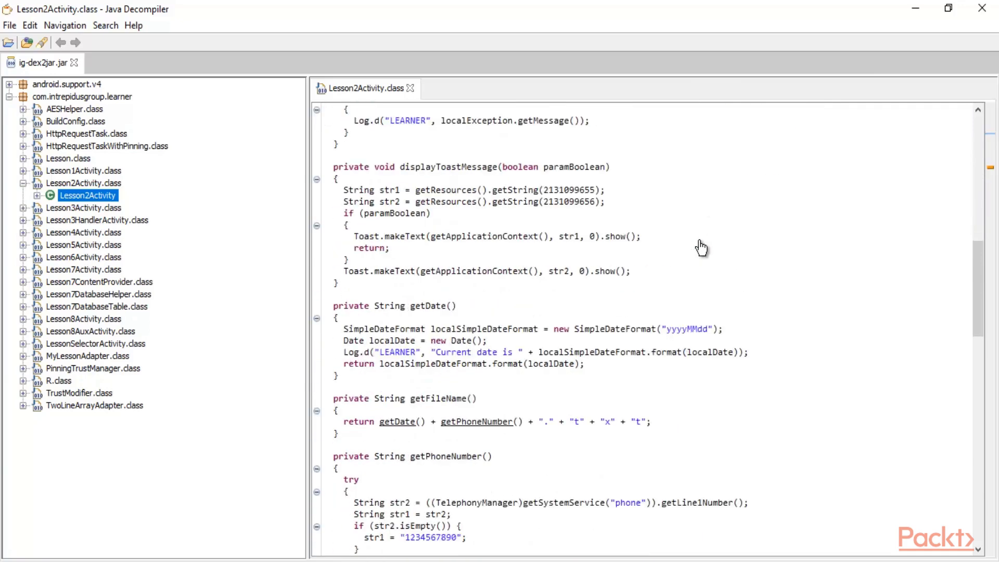
{"action": "scroll", "coordinate": [697, 245], "scroll_direction": "up", "scroll_amount": 1}
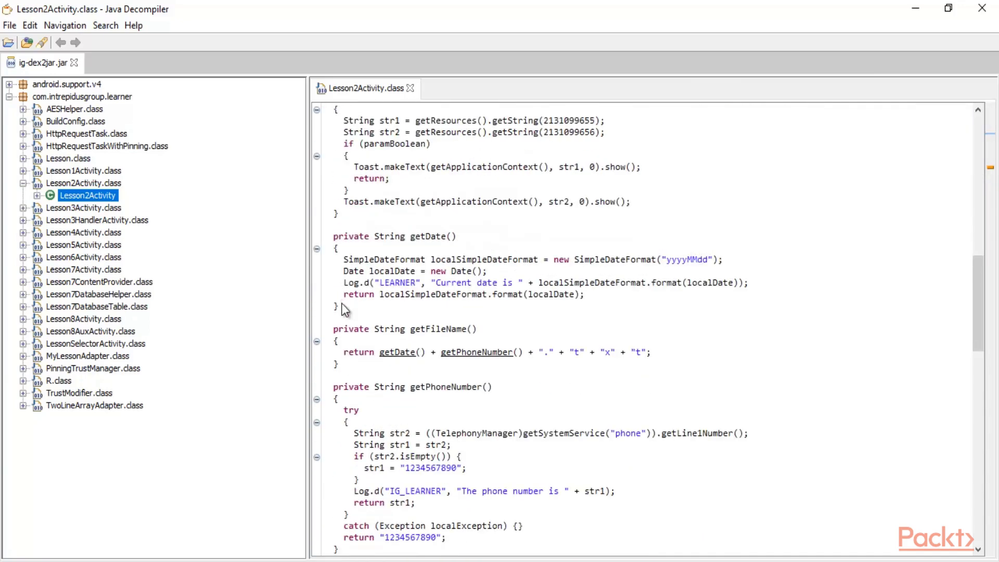
{"action": "left_click_drag", "start_coordinate": [334, 329], "coordinate": [450, 376]}
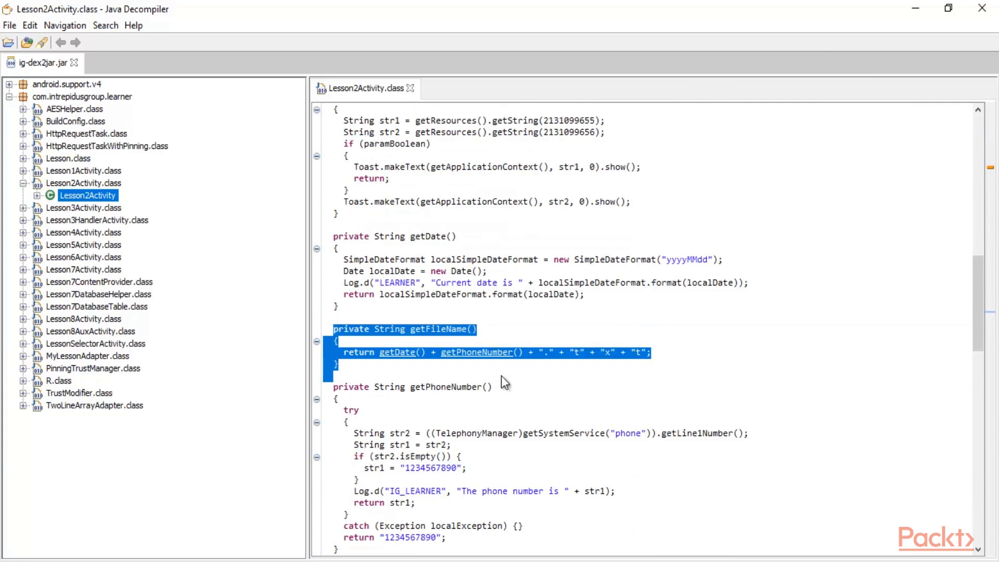
{"action": "left_click", "coordinate": [765, 369]}
{"action": "left_click_drag", "start_coordinate": [359, 329], "coordinate": [474, 335]}
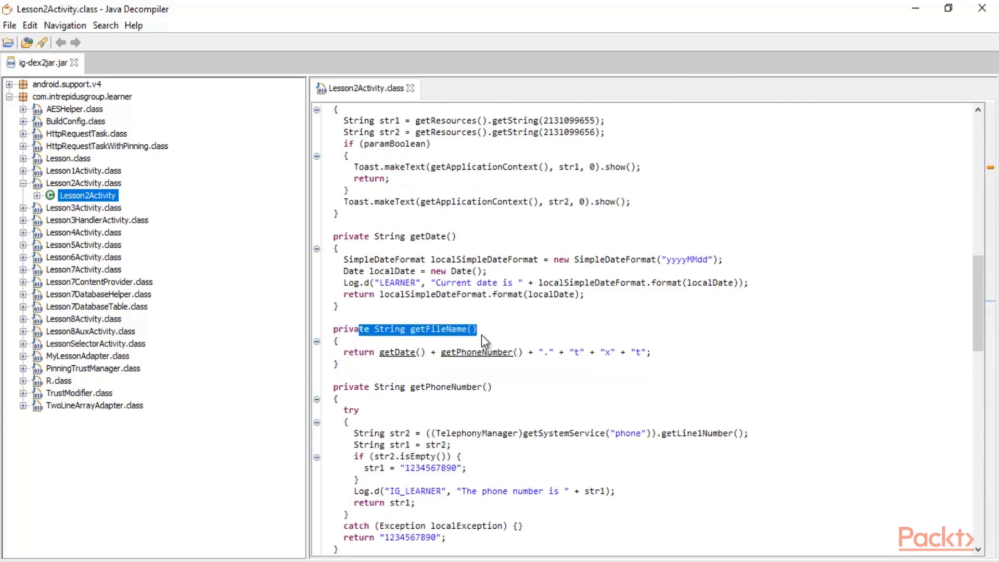
{"action": "left_click", "coordinate": [480, 332]}
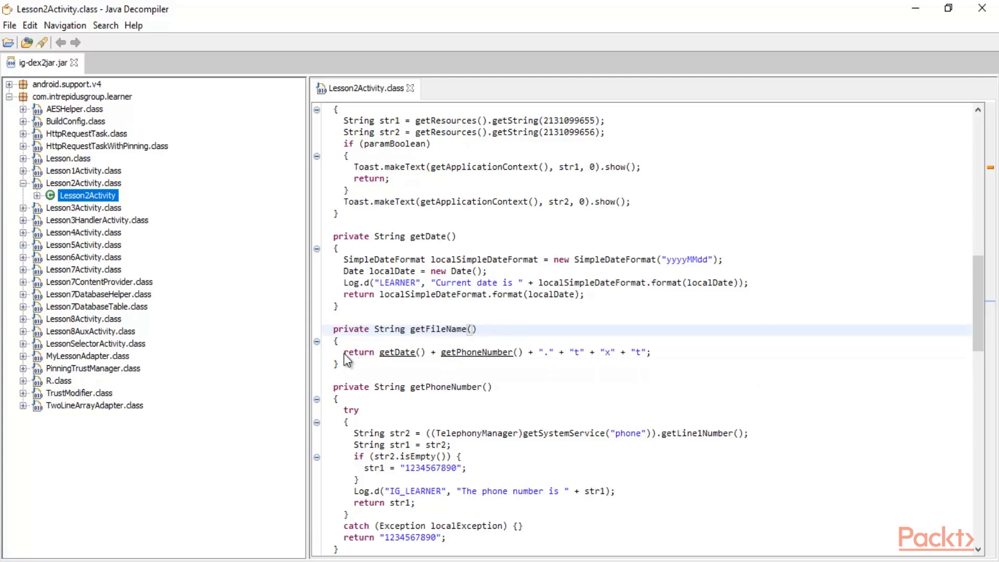
{"action": "left_click_drag", "start_coordinate": [344, 354], "coordinate": [394, 354]}
{"action": "left_click", "coordinate": [487, 363]}
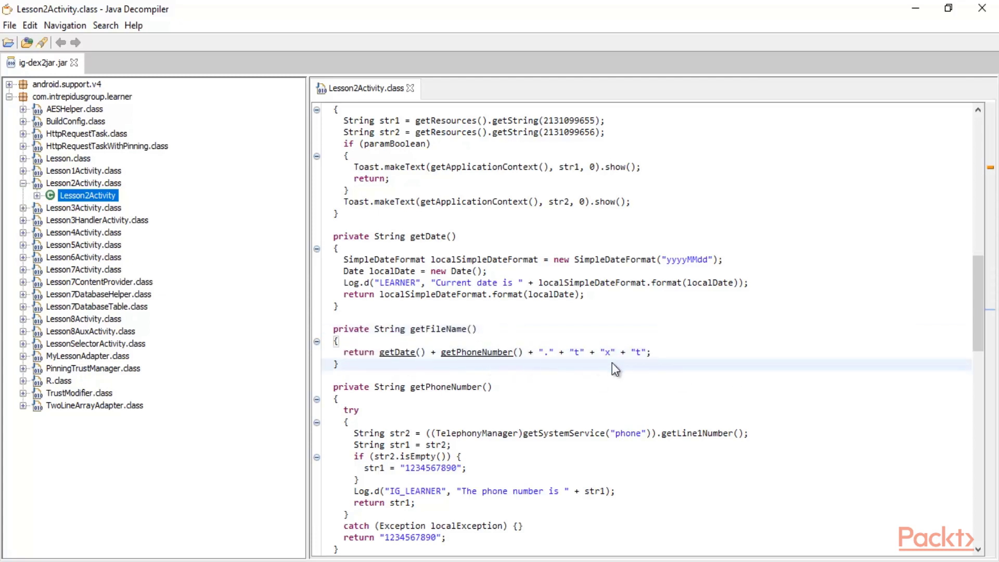
{"action": "left_click_drag", "start_coordinate": [647, 354], "coordinate": [377, 355]}
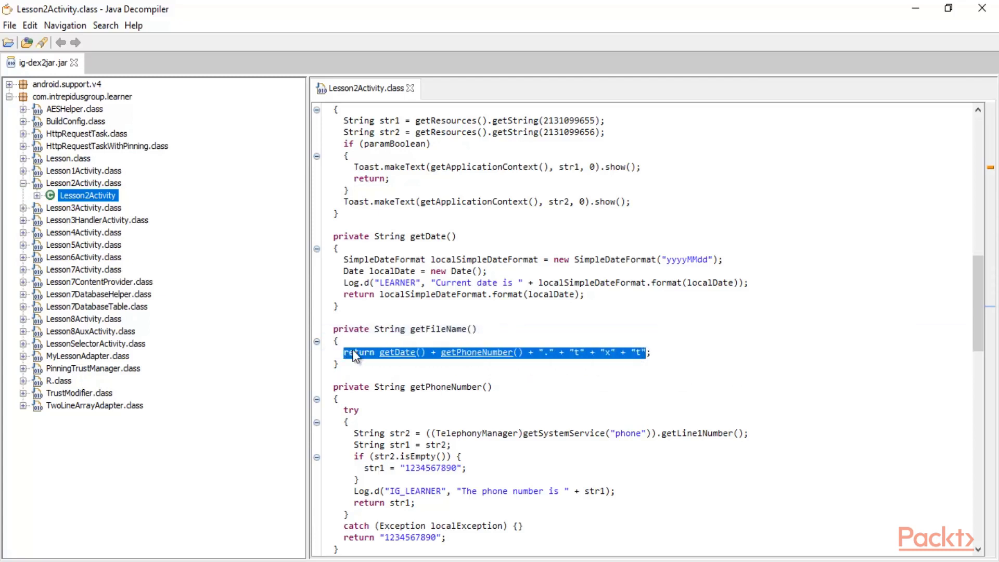
{"action": "scroll", "coordinate": [626, 264], "scroll_direction": "up", "scroll_amount": 15}
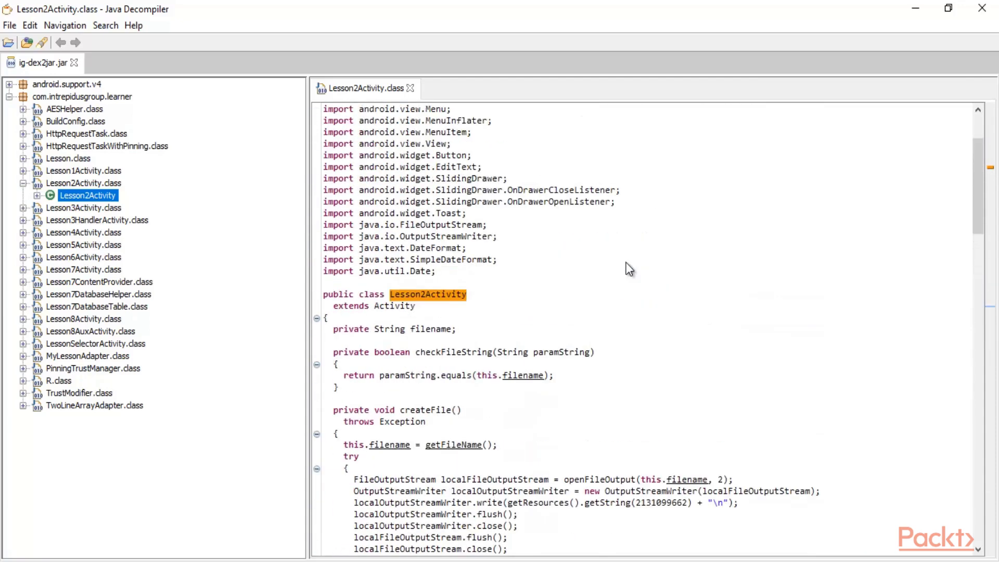
{"action": "scroll", "coordinate": [629, 269], "scroll_direction": "down", "scroll_amount": 18}
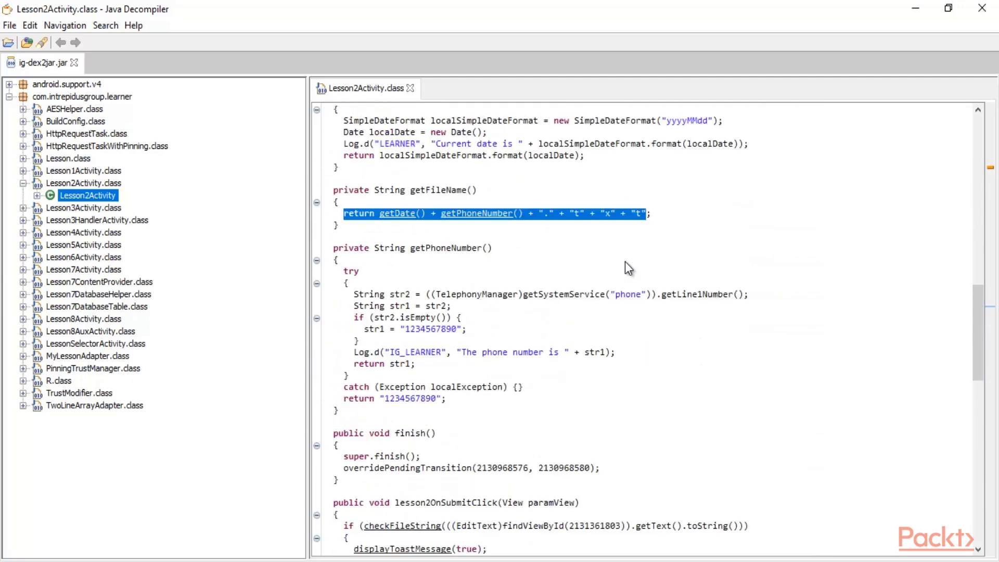
{"action": "left_click_drag", "start_coordinate": [324, 190], "coordinate": [389, 233]}
{"action": "left_click", "coordinate": [384, 235]}
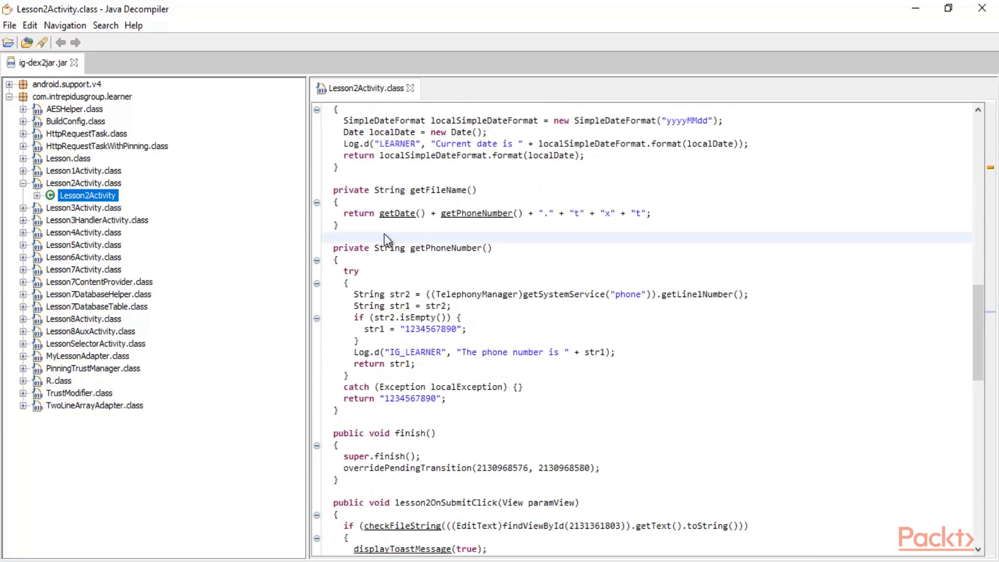
{"action": "left_click", "coordinate": [406, 218]}
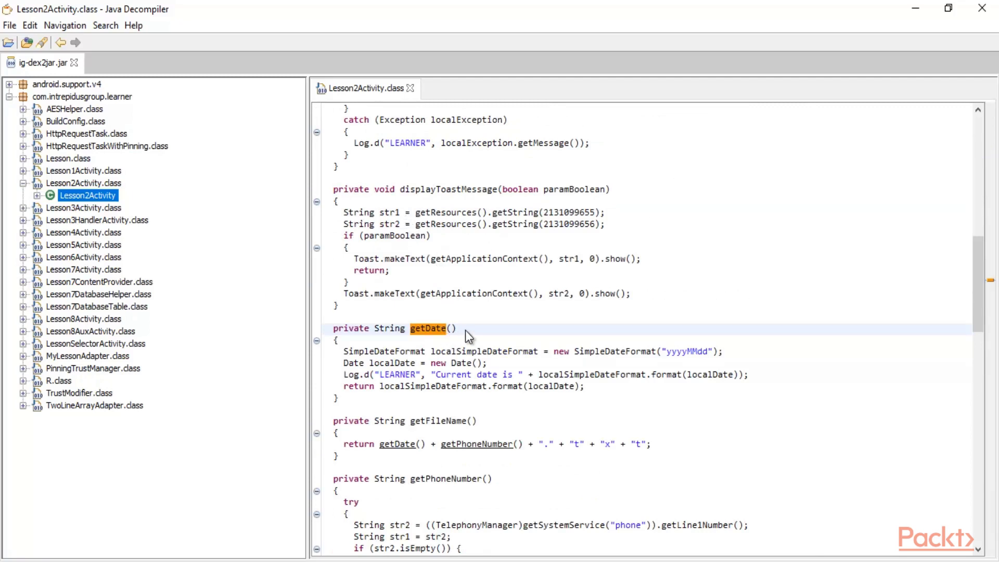
Highlight the yyyyMMdd date format used by getDate.
{"action": "left_click_drag", "start_coordinate": [668, 353], "coordinate": [713, 354]}
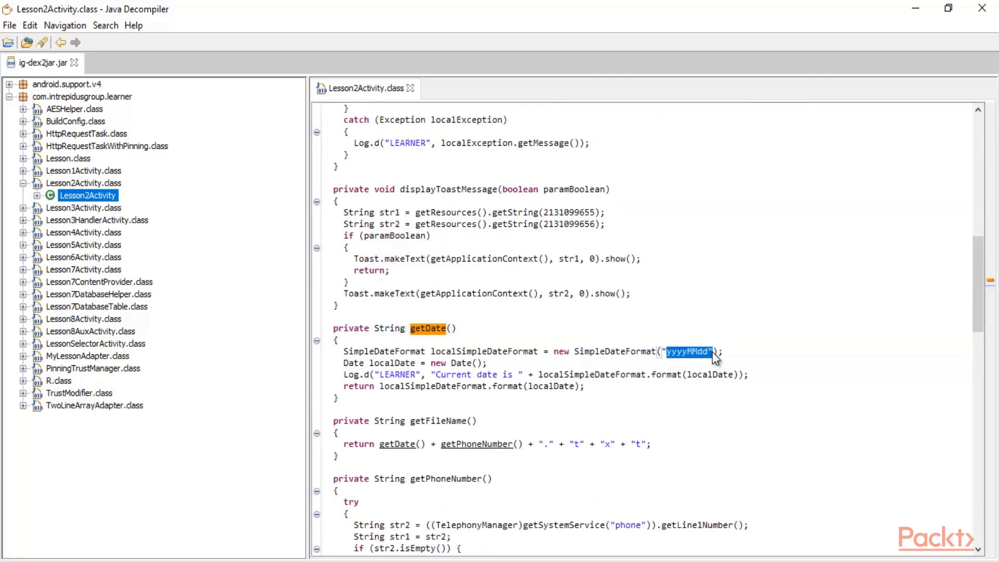
{"action": "left_click", "coordinate": [838, 351]}
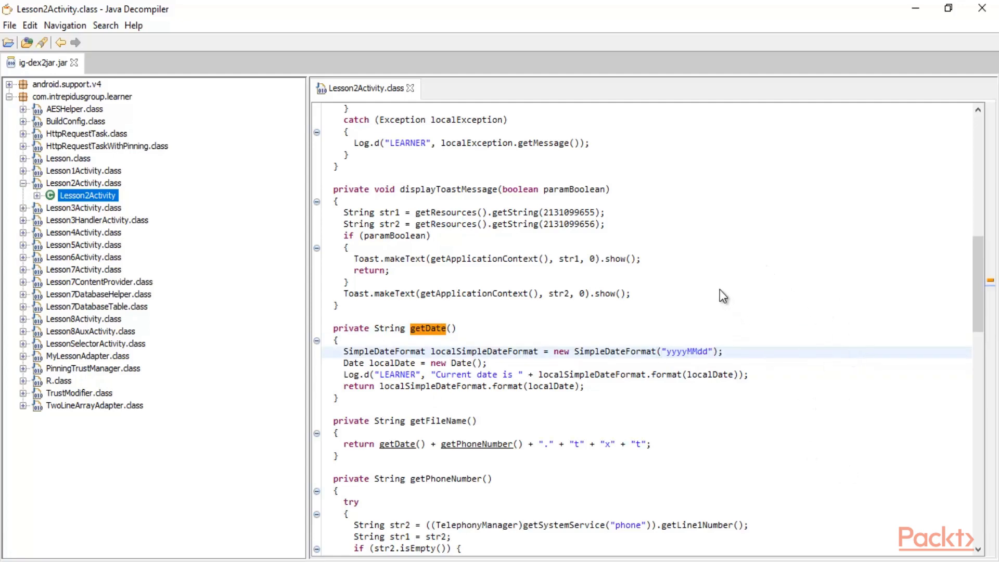
{"action": "scroll", "coordinate": [719, 289], "scroll_direction": "down", "scroll_amount": 9}
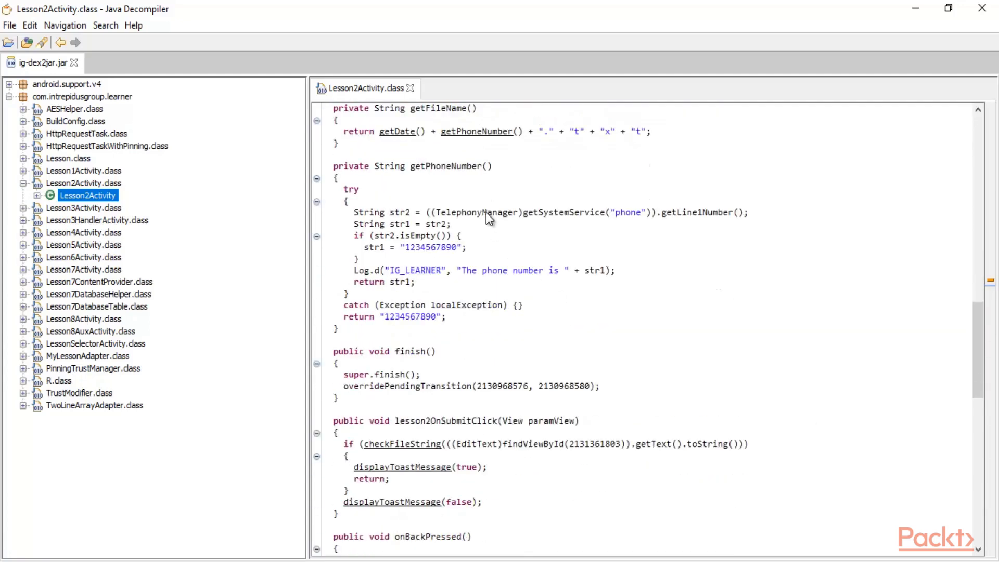
{"action": "scroll", "coordinate": [488, 216], "scroll_direction": "up", "scroll_amount": 2}
Jump to the getPhoneNumber definition and bring the Android emulator forward.
{"action": "left_click", "coordinate": [487, 208]}
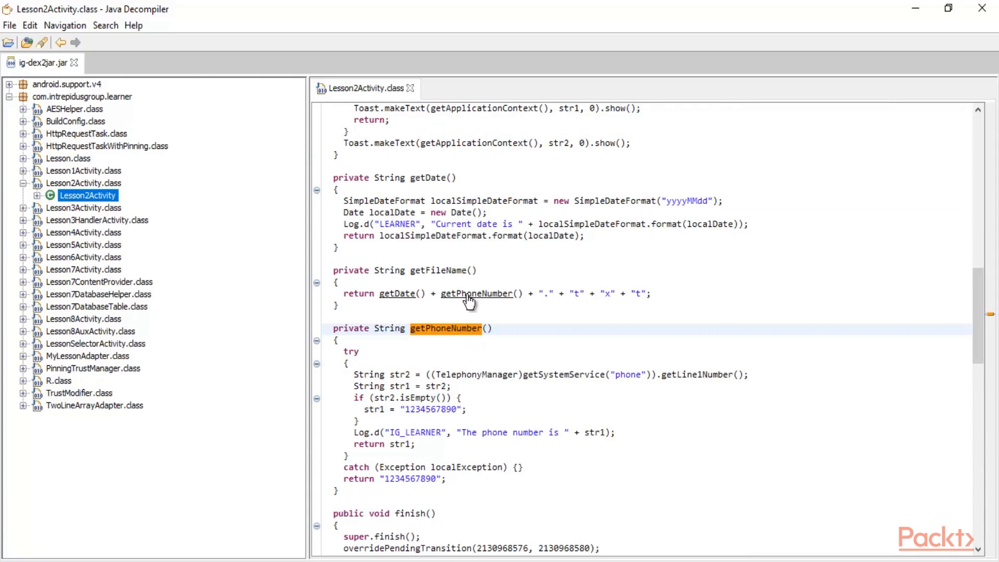
{"action": "left_click", "coordinate": [907, 212]}
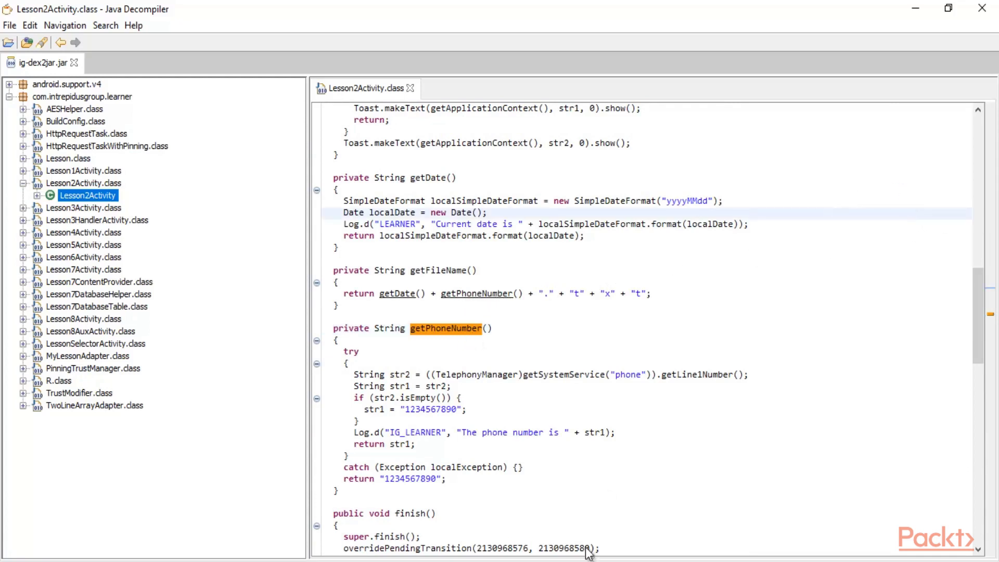
{"action": "key", "text": "alt+Tab"}
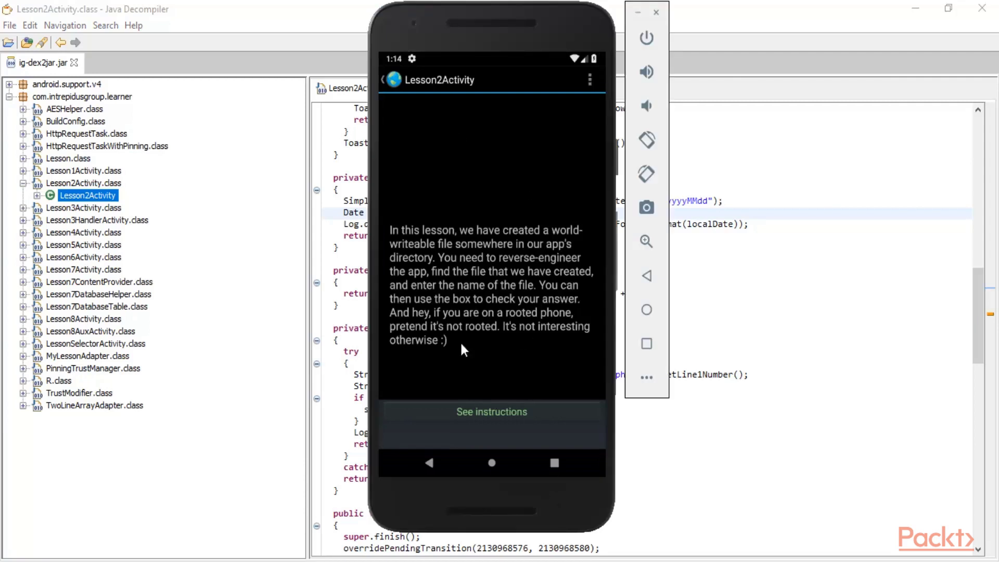
Open Settings > System from the emulator's app drawer.
{"action": "left_click", "coordinate": [493, 459]}
{"action": "left_click_drag", "start_coordinate": [493, 459], "coordinate": [510, 134]}
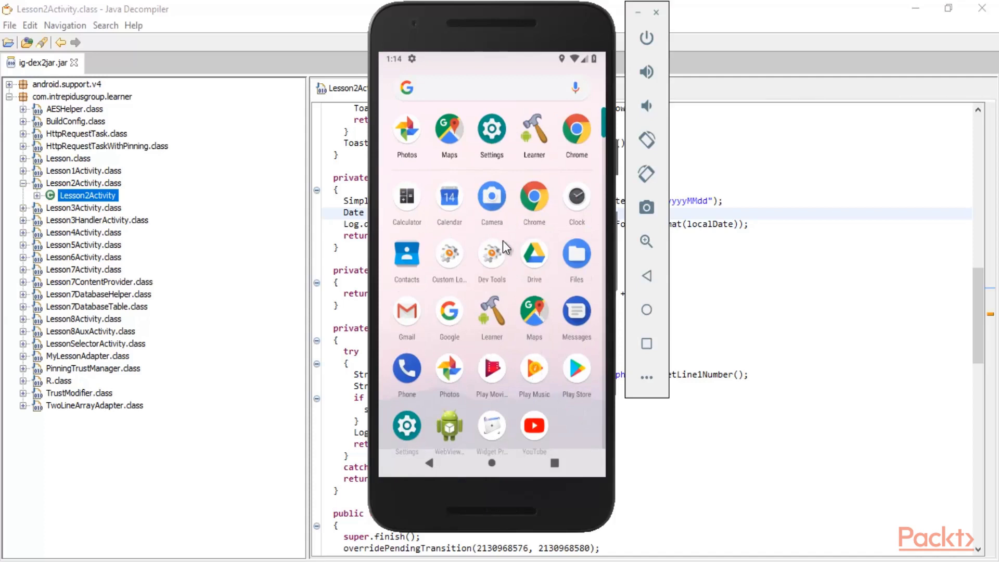
{"action": "left_click", "coordinate": [493, 137]}
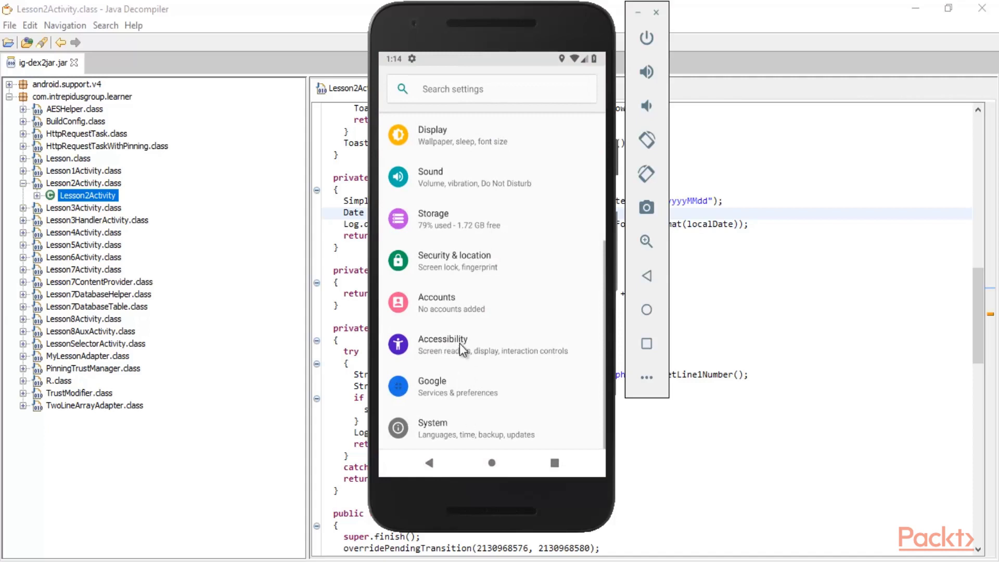
{"action": "left_click", "coordinate": [468, 440]}
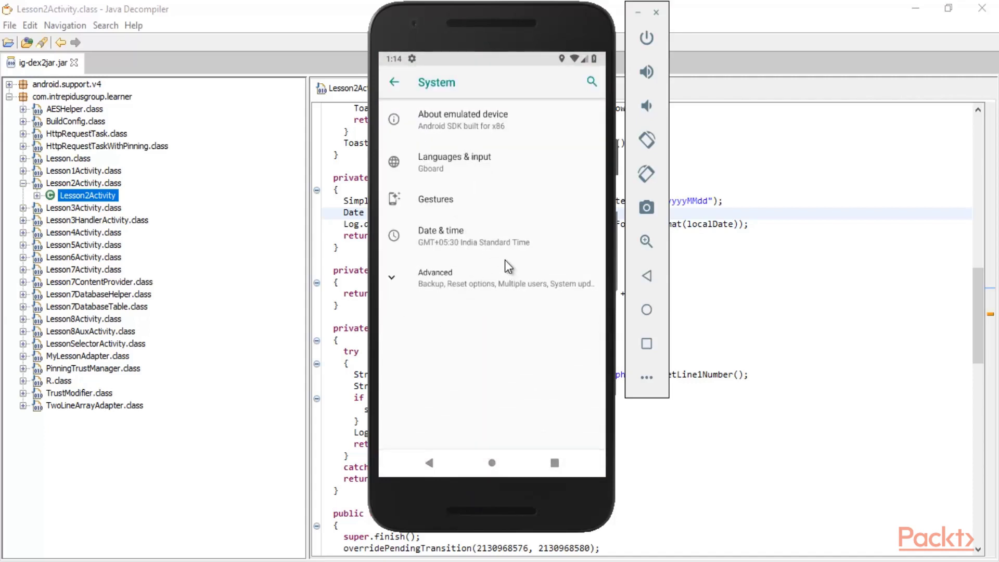
Search settings for 'phone', view the device's phone number, and minimize the emulator.
{"action": "left_click", "coordinate": [592, 88]}
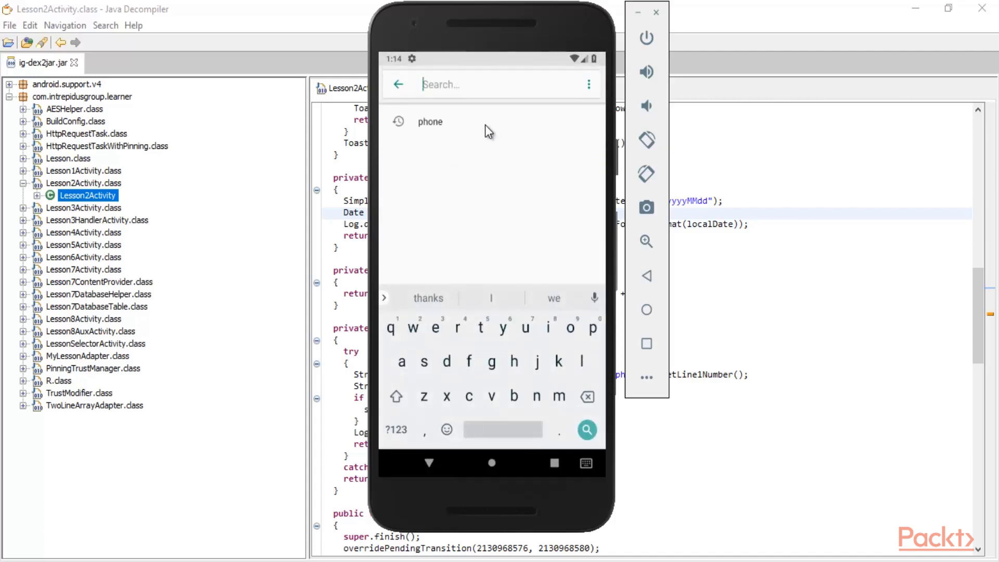
{"action": "type", "text": "phone"}
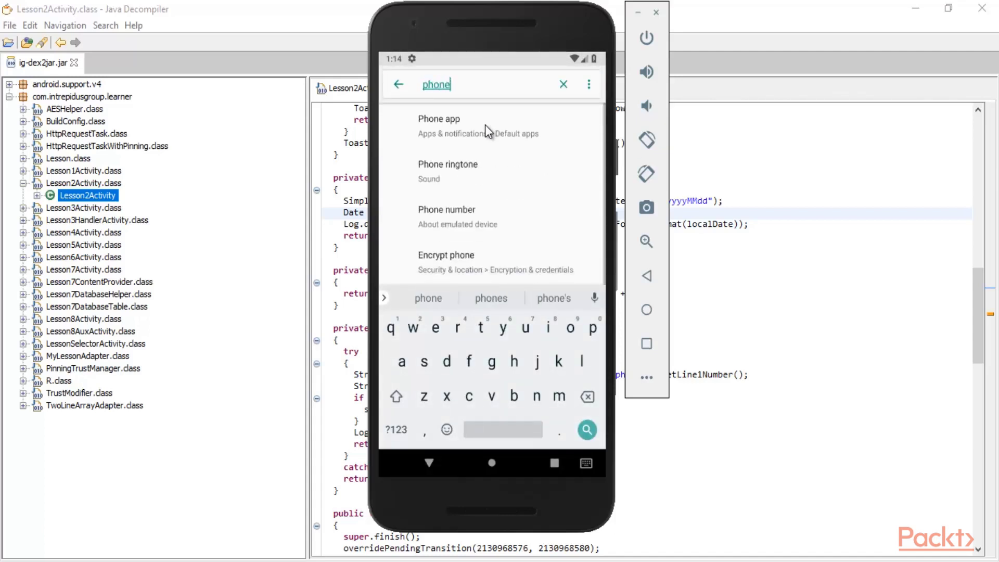
{"action": "left_click", "coordinate": [461, 210]}
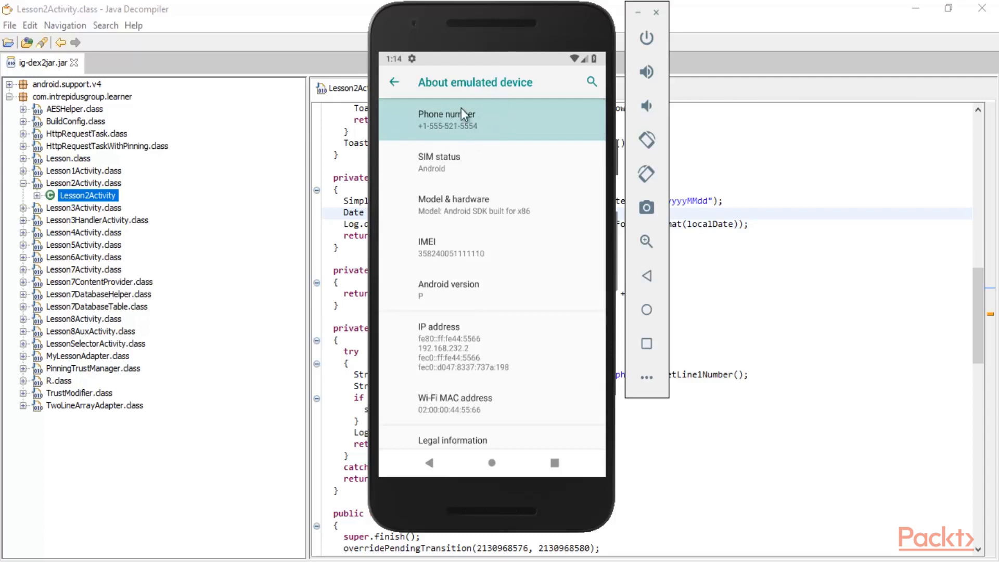
{"action": "left_click", "coordinate": [639, 11]}
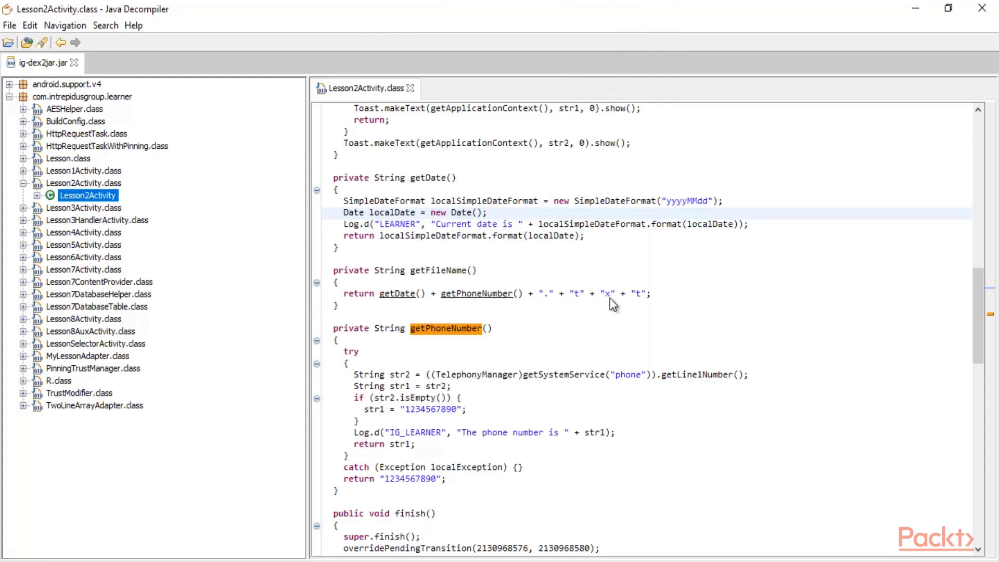
{"action": "left_click_drag", "start_coordinate": [654, 299], "coordinate": [328, 272]}
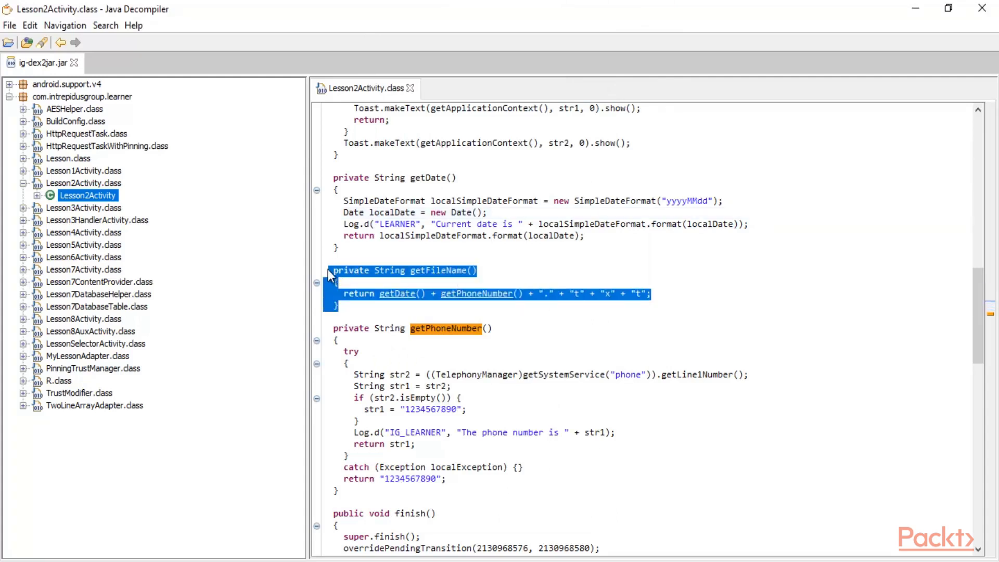
{"action": "left_click", "coordinate": [651, 279]}
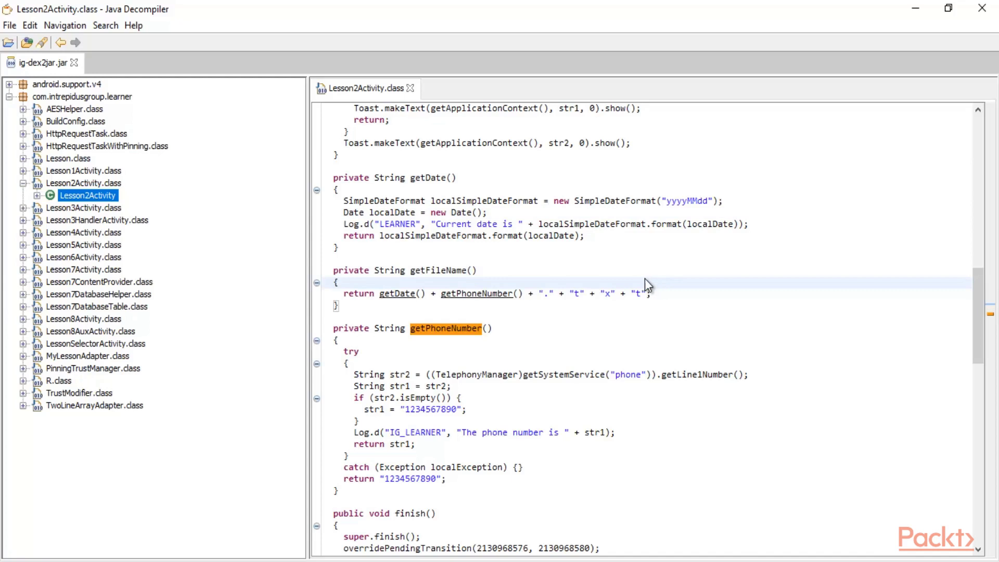
{"action": "left_click_drag", "start_coordinate": [495, 267], "coordinate": [334, 267]}
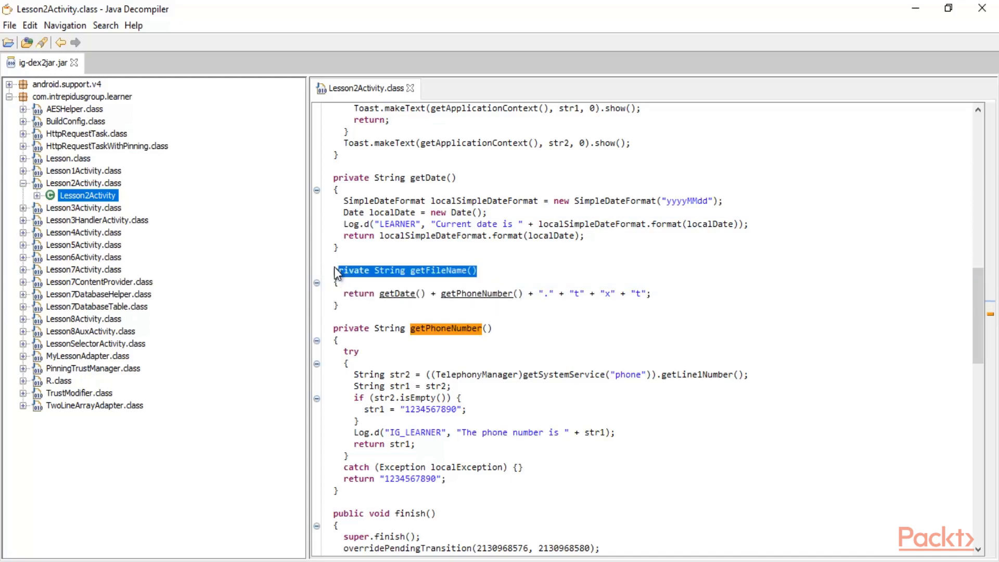
{"action": "left_click_drag", "start_coordinate": [651, 294], "coordinate": [566, 302]}
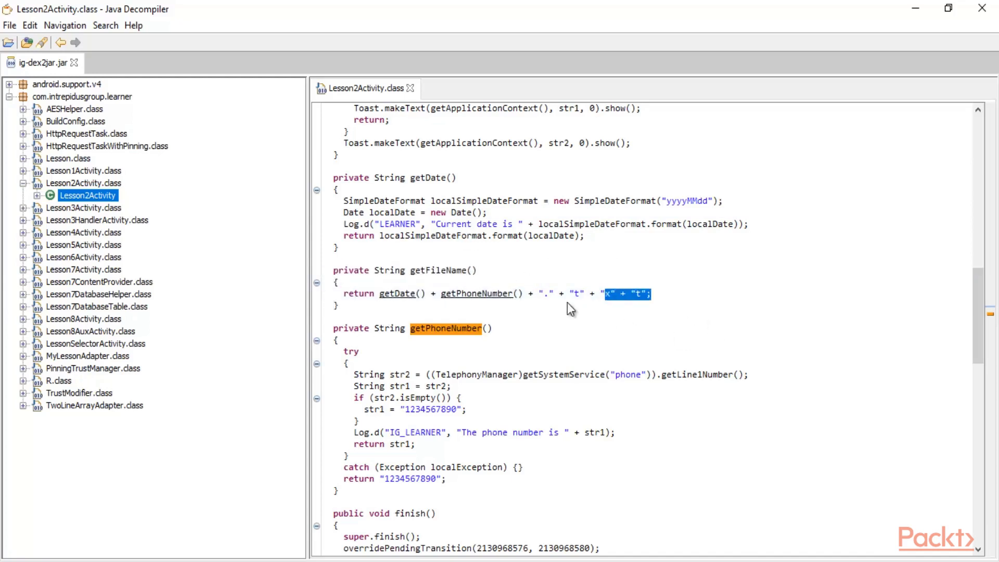
{"action": "left_click_drag", "start_coordinate": [651, 294], "coordinate": [366, 295]}
{"action": "left_click", "coordinate": [400, 309]}
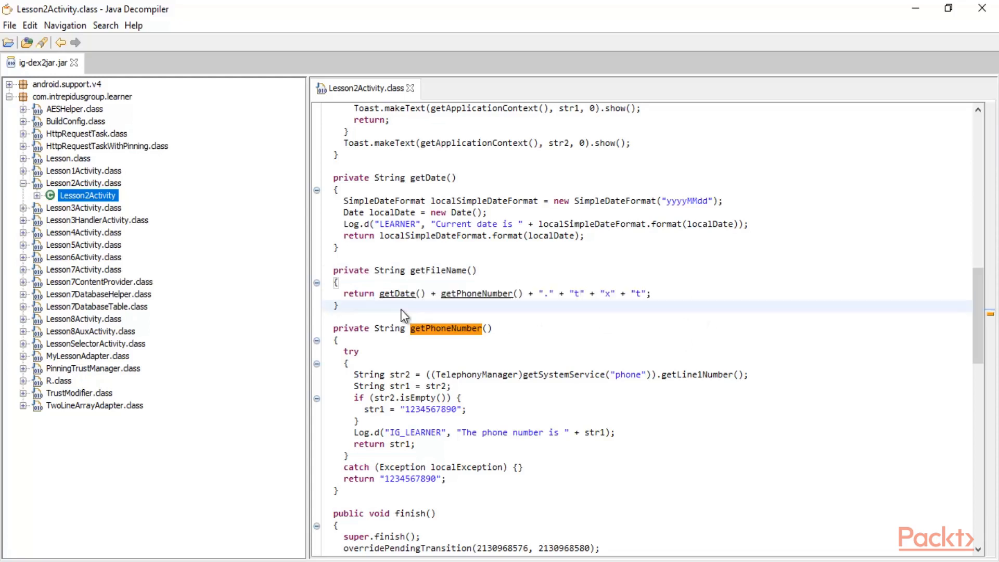